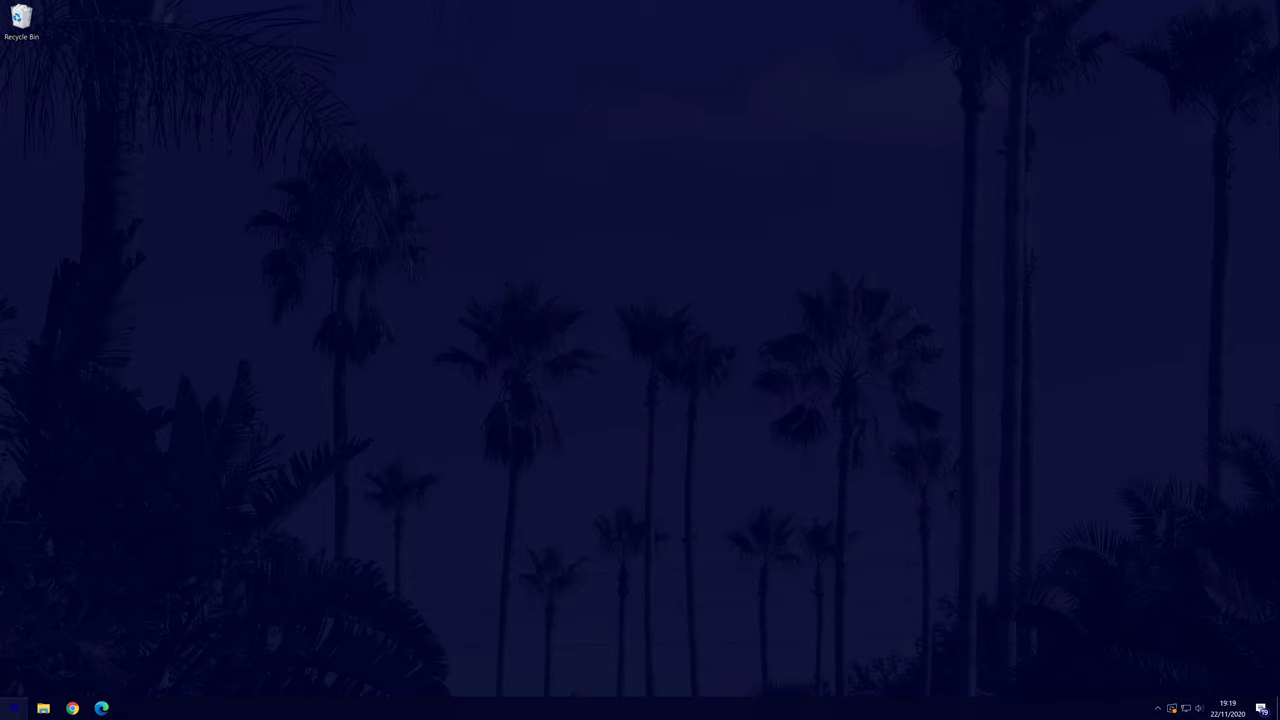
Review the uninstall options for Adobe After Effects 2020 and 3D Viewer among the installed Windows apps, and close Settings.
click(14, 708)
click(12, 656)
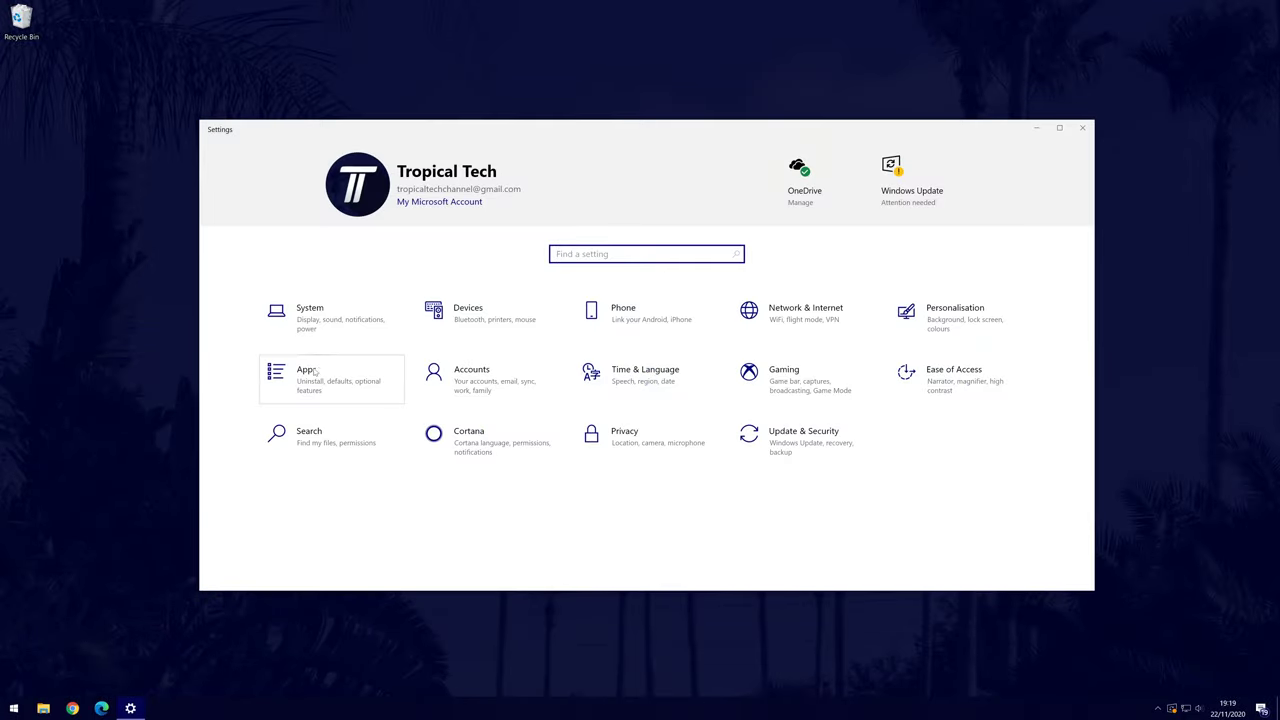
click(305, 372)
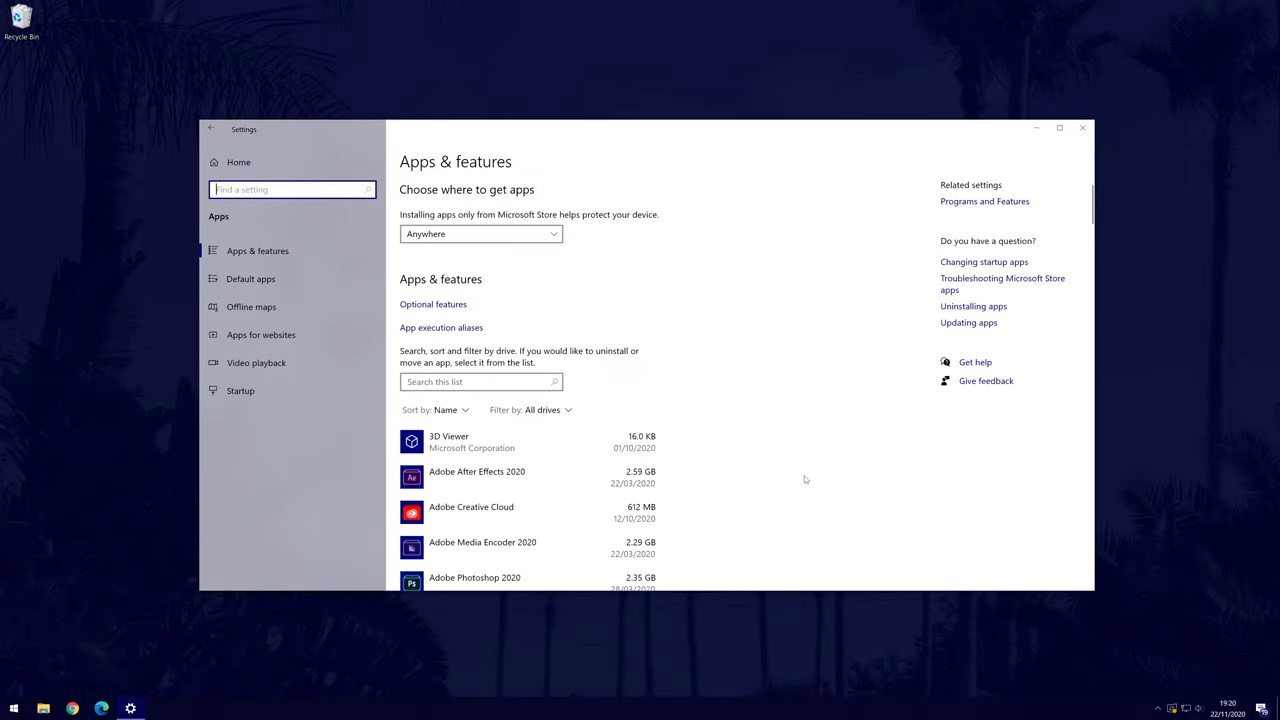
click(477, 465)
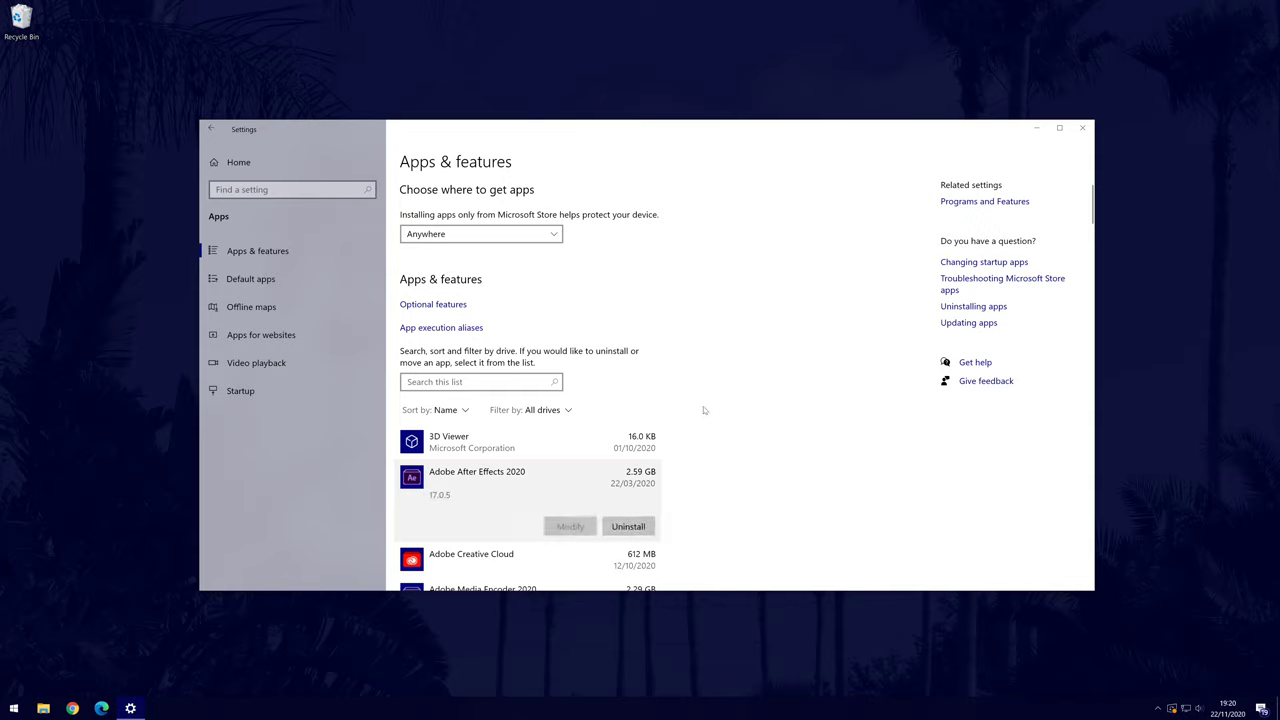
click(572, 432)
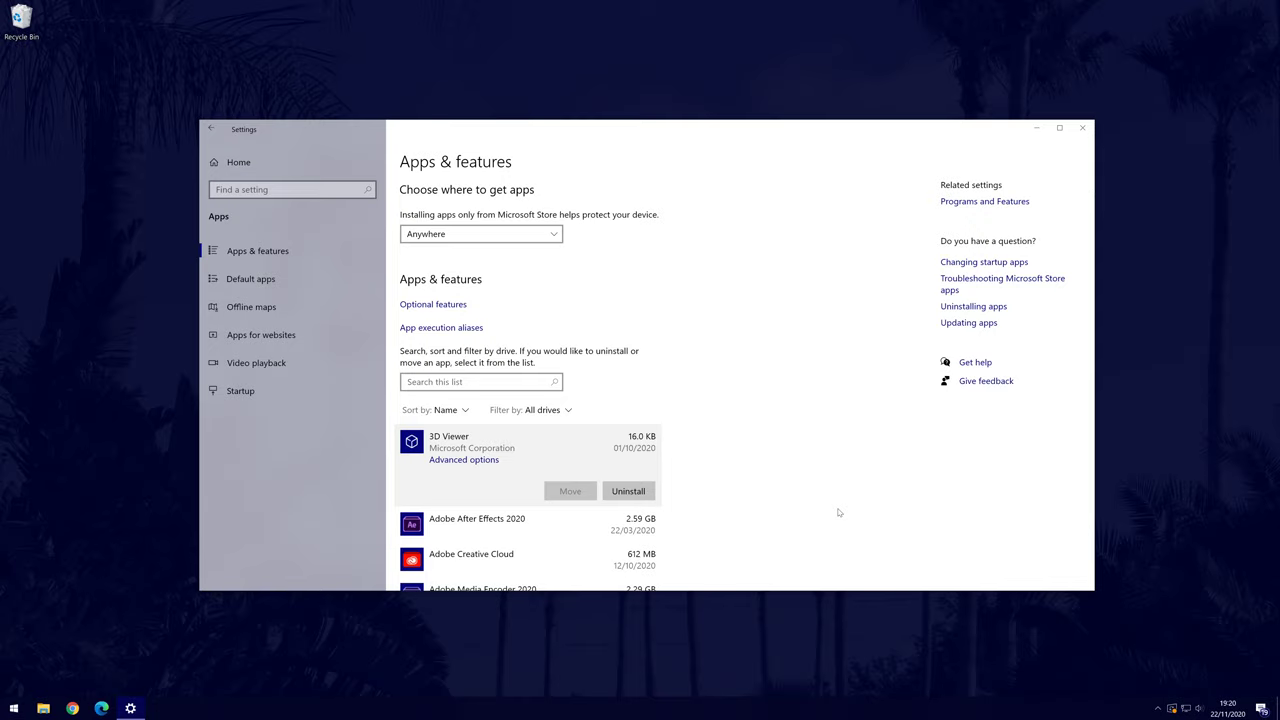
click(1081, 128)
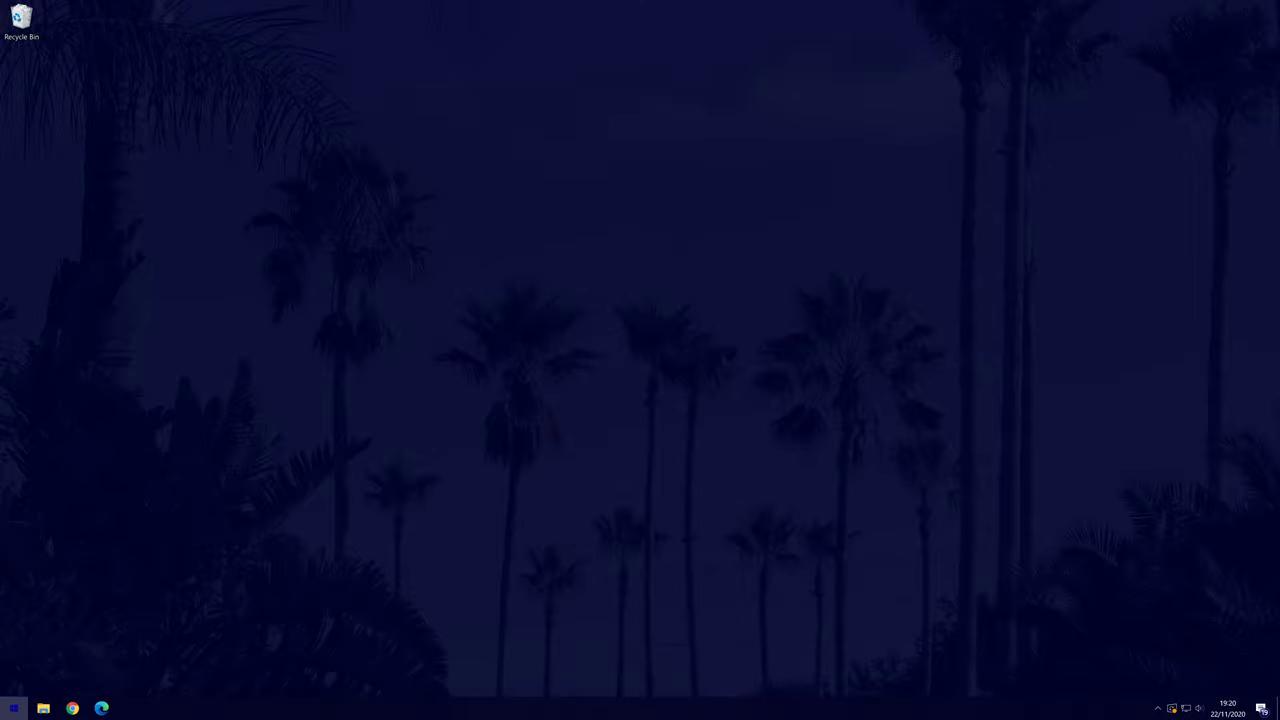
Open Device Manager and bring up the properties of the NVIDIA GeForce RTX 2060 display adaptor.
click(14, 708)
text(devic)
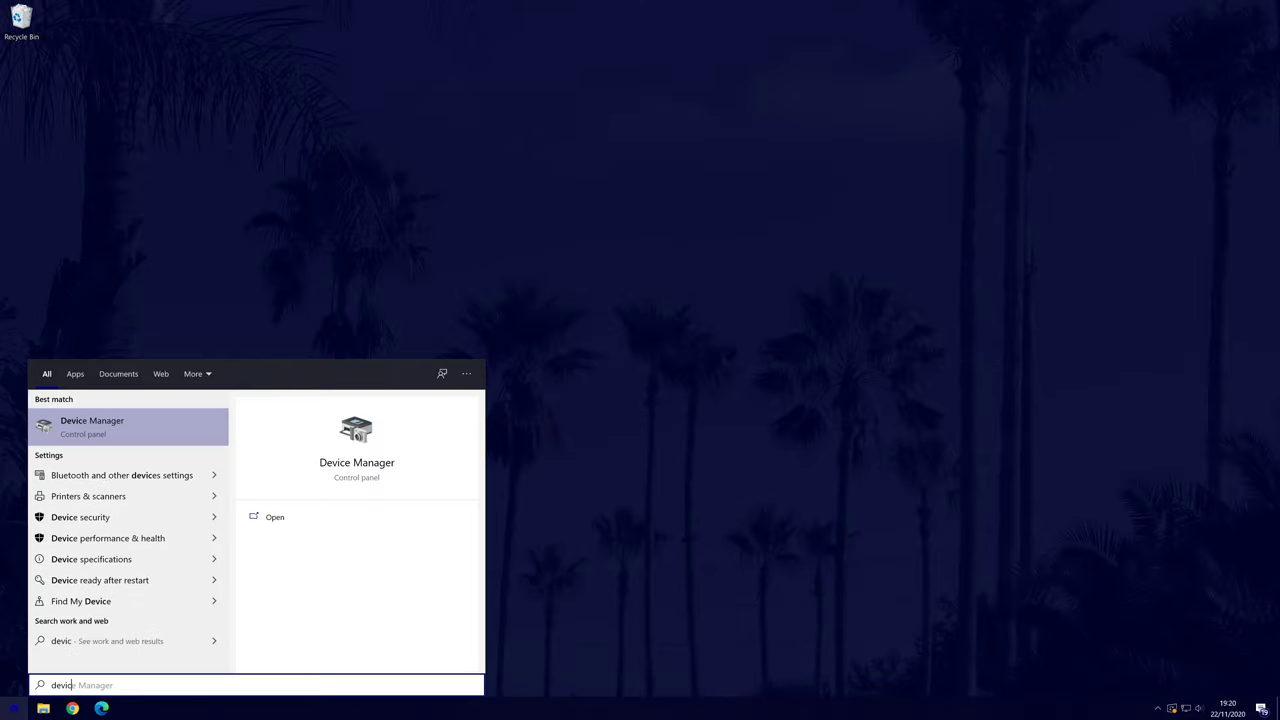
click(140, 432)
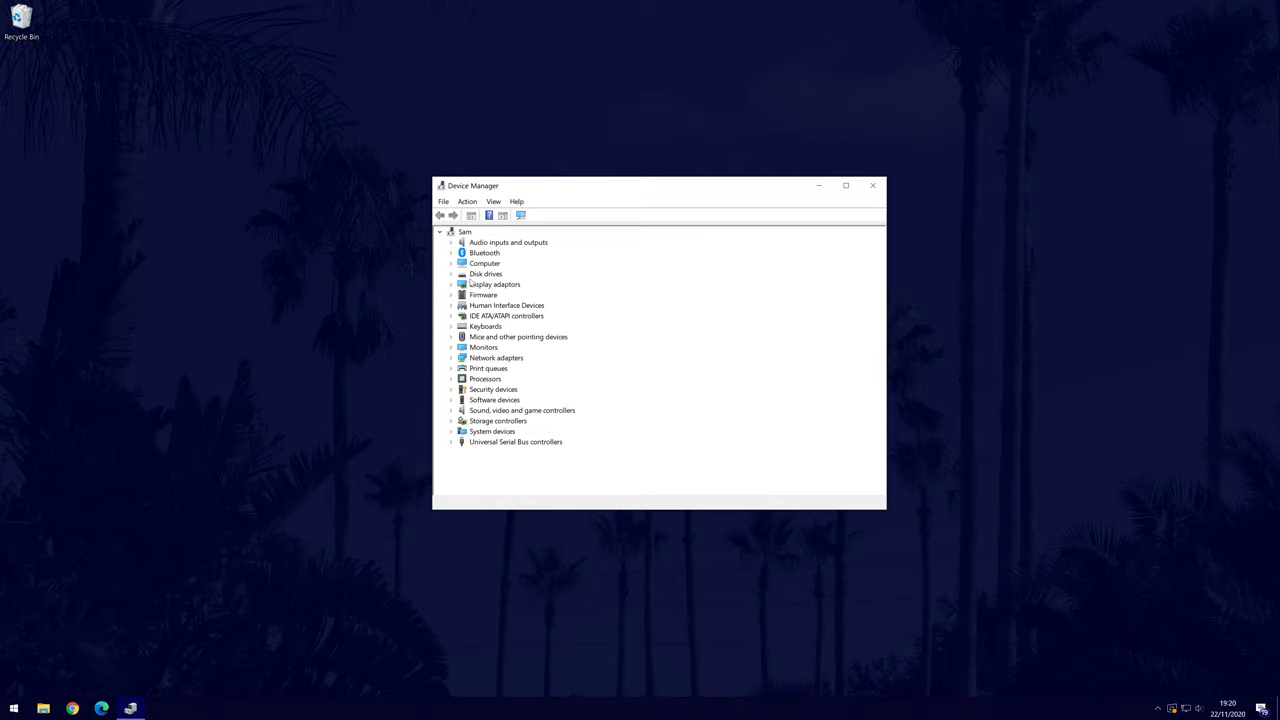
click(481, 286)
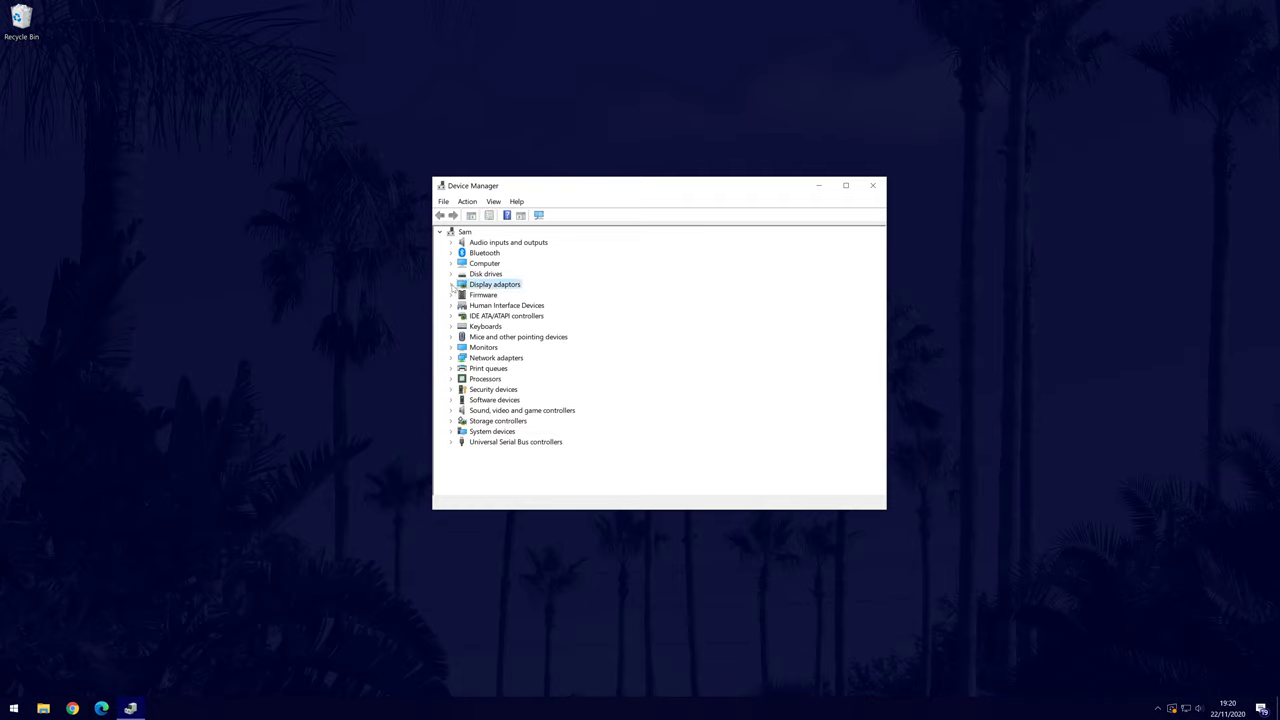
click(451, 285)
click(512, 296)
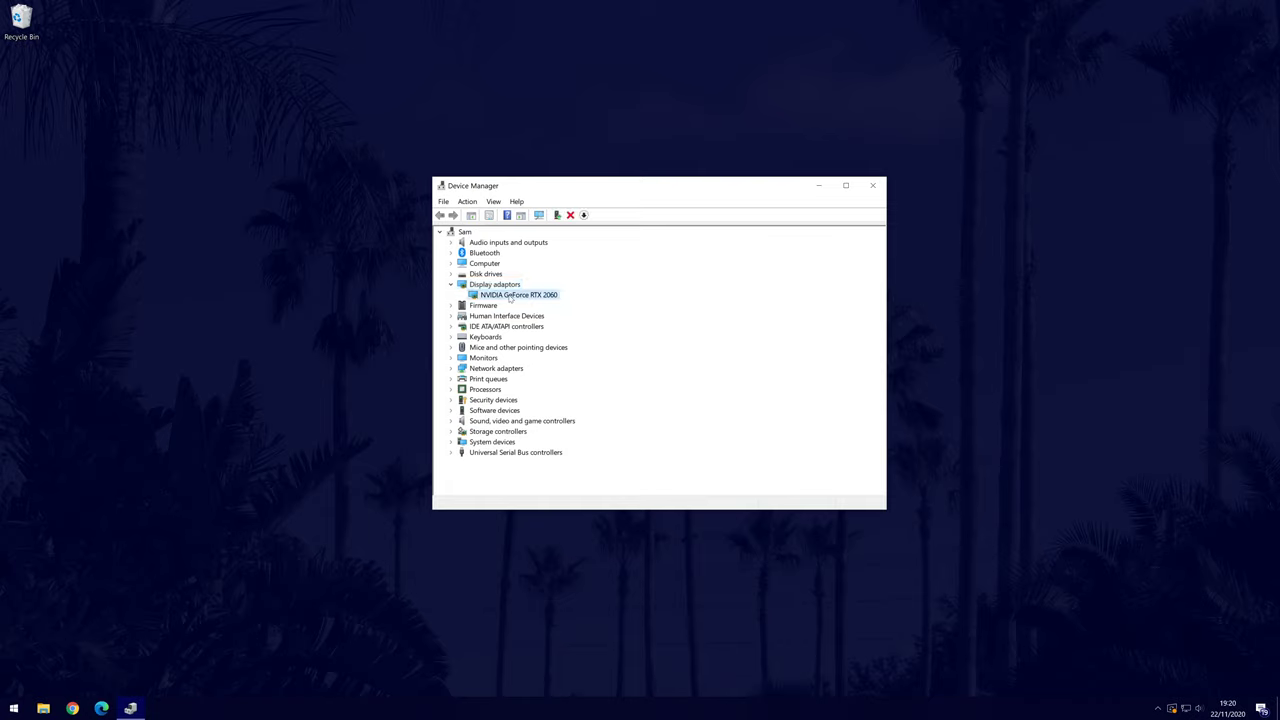
right_click(521, 298)
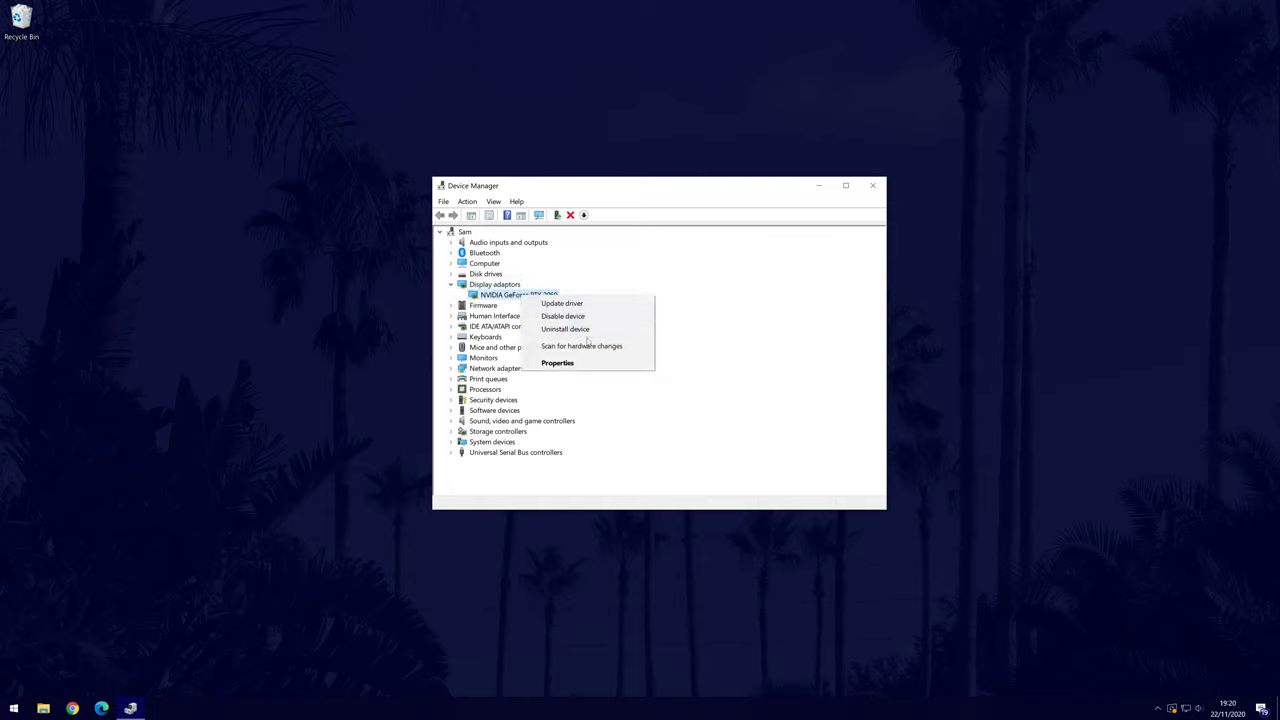
click(552, 364)
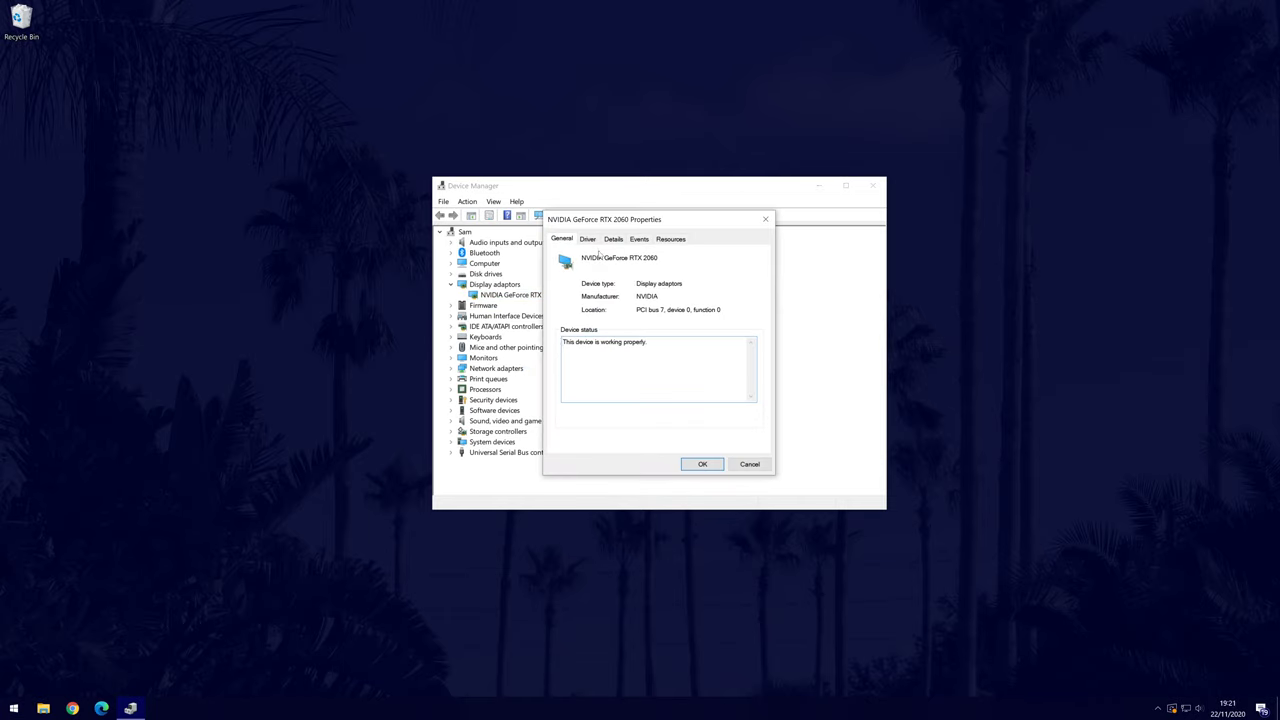
Start a driver update for the NVIDIA GeForce RTX 2060, searching automatically for updated driver software.
click(590, 241)
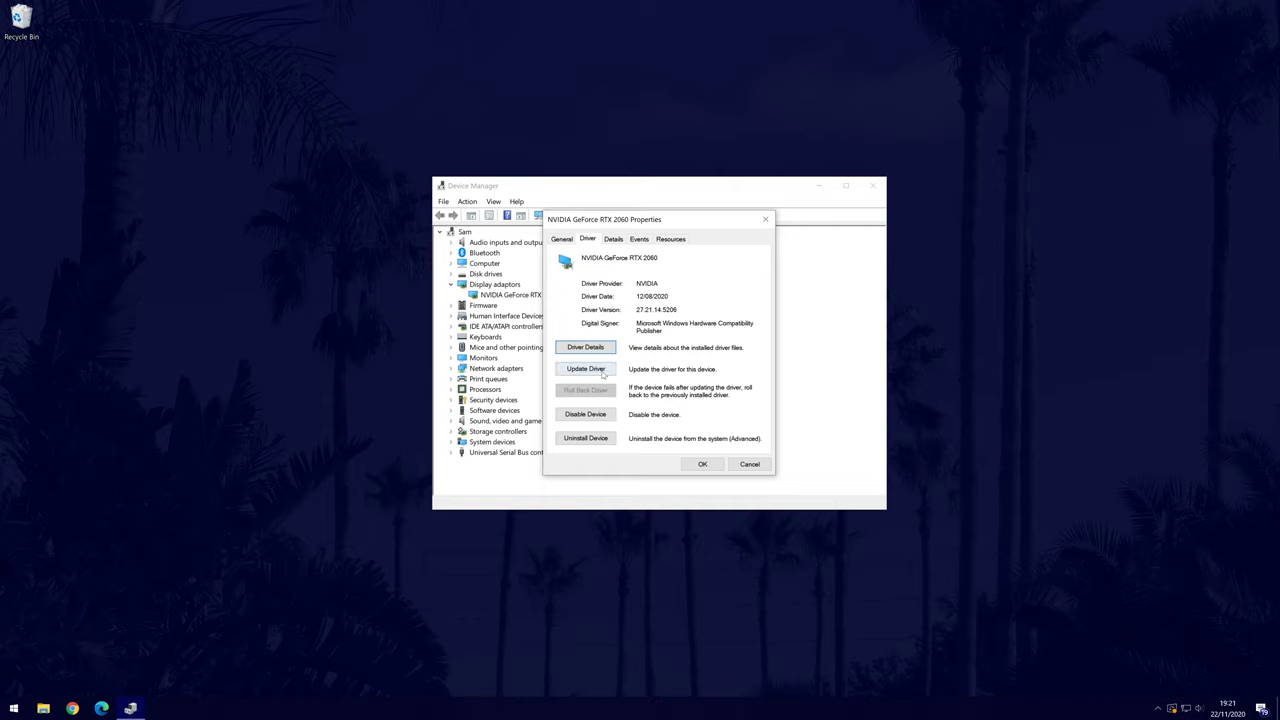
click(585, 369)
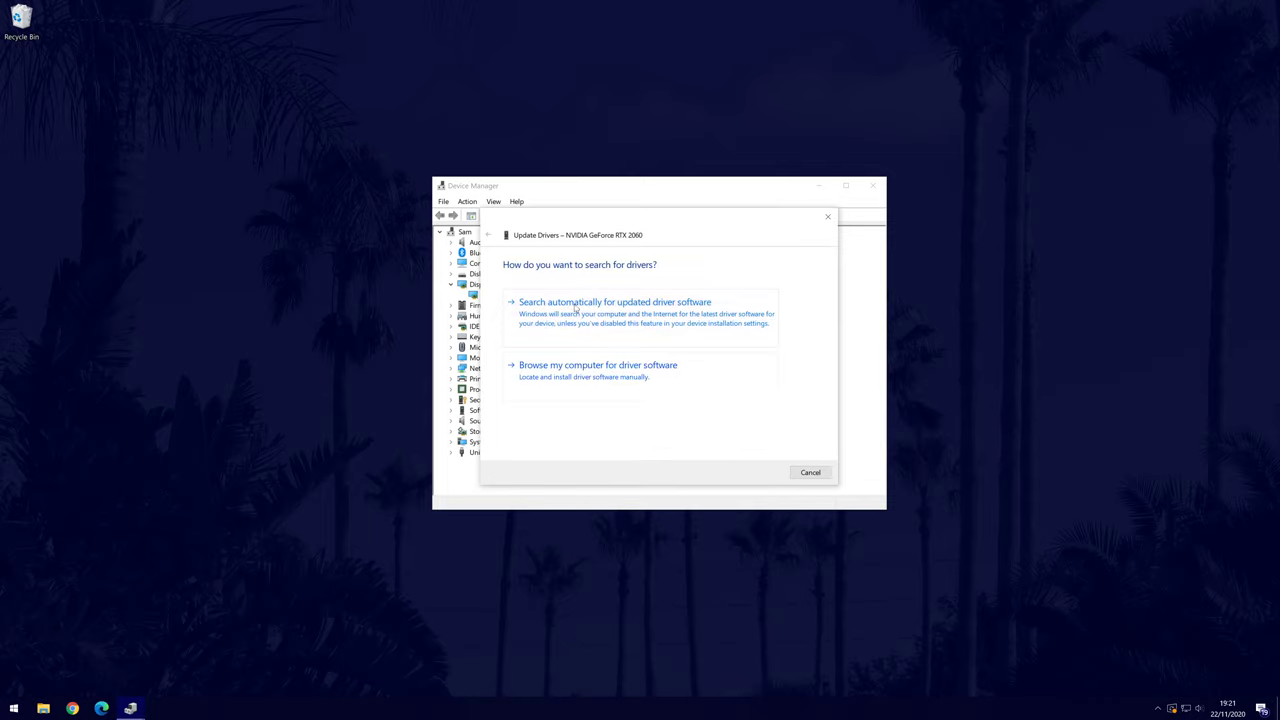
click(576, 309)
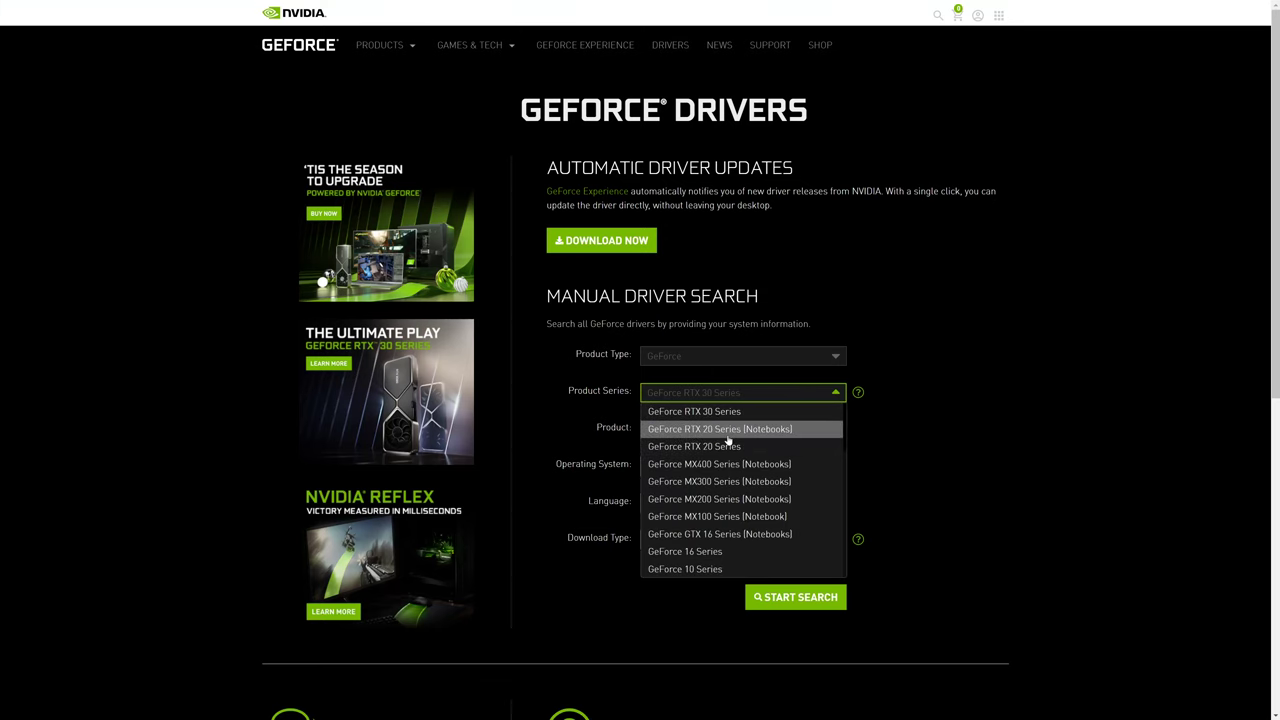
On NVIDIA's GeForce Drivers page, search manually for drivers for the GeForce RTX 20 Series, product GeForce RTX 2060.
click(710, 446)
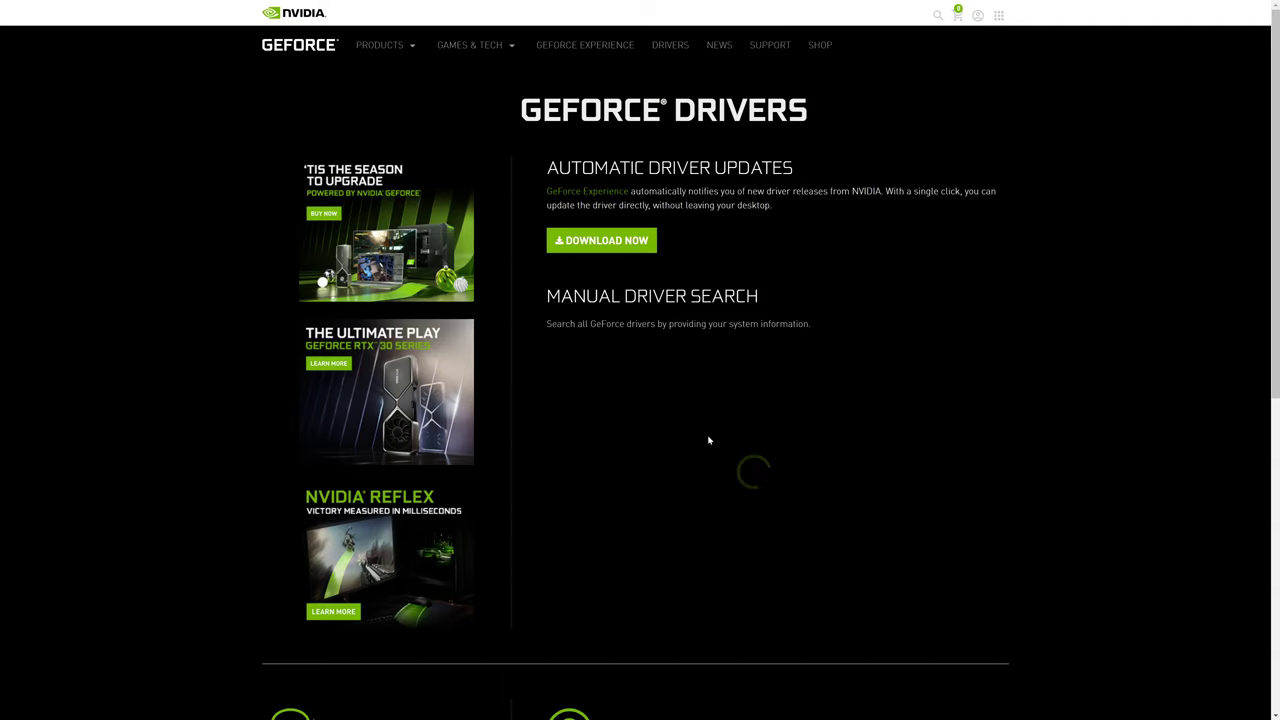
click(709, 436)
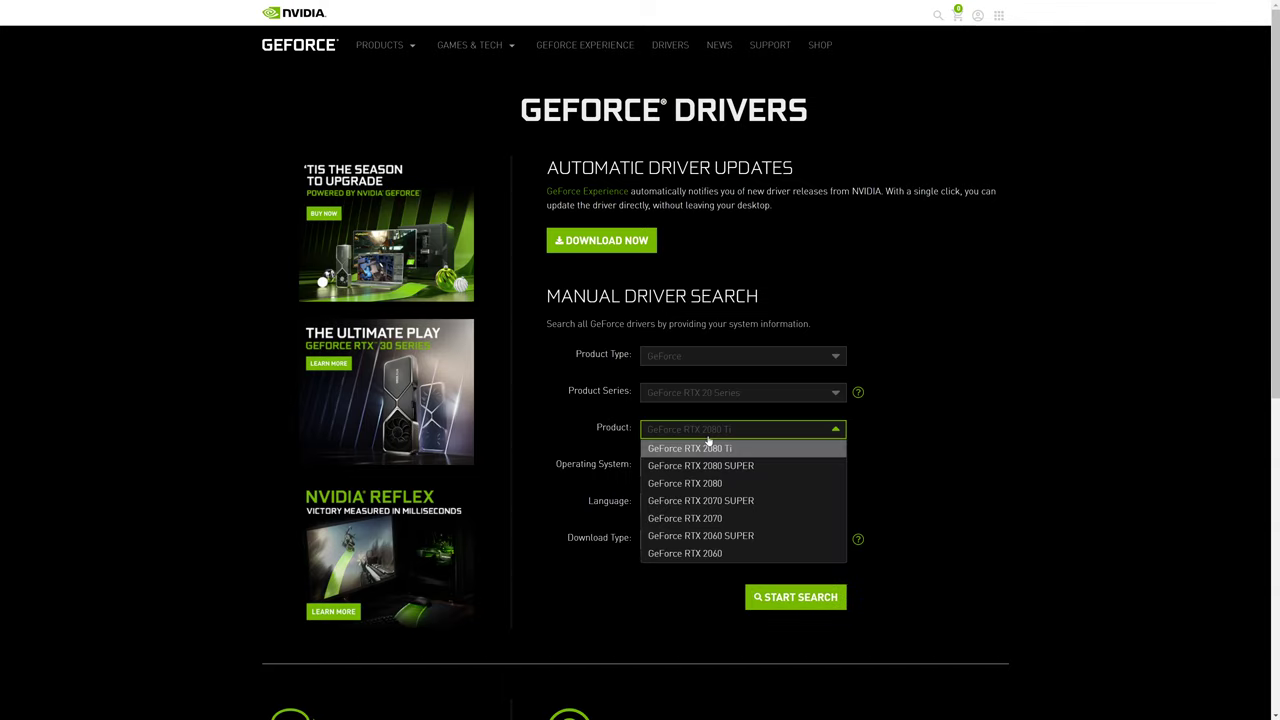
click(697, 551)
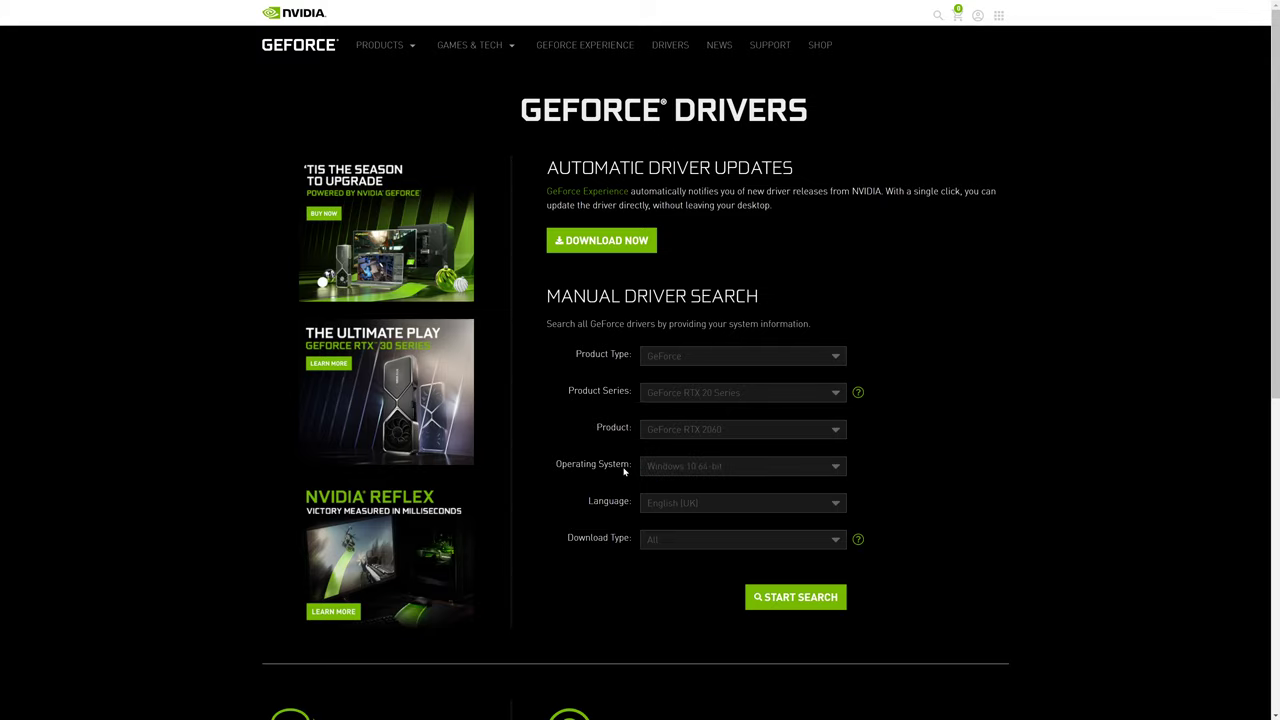
click(796, 606)
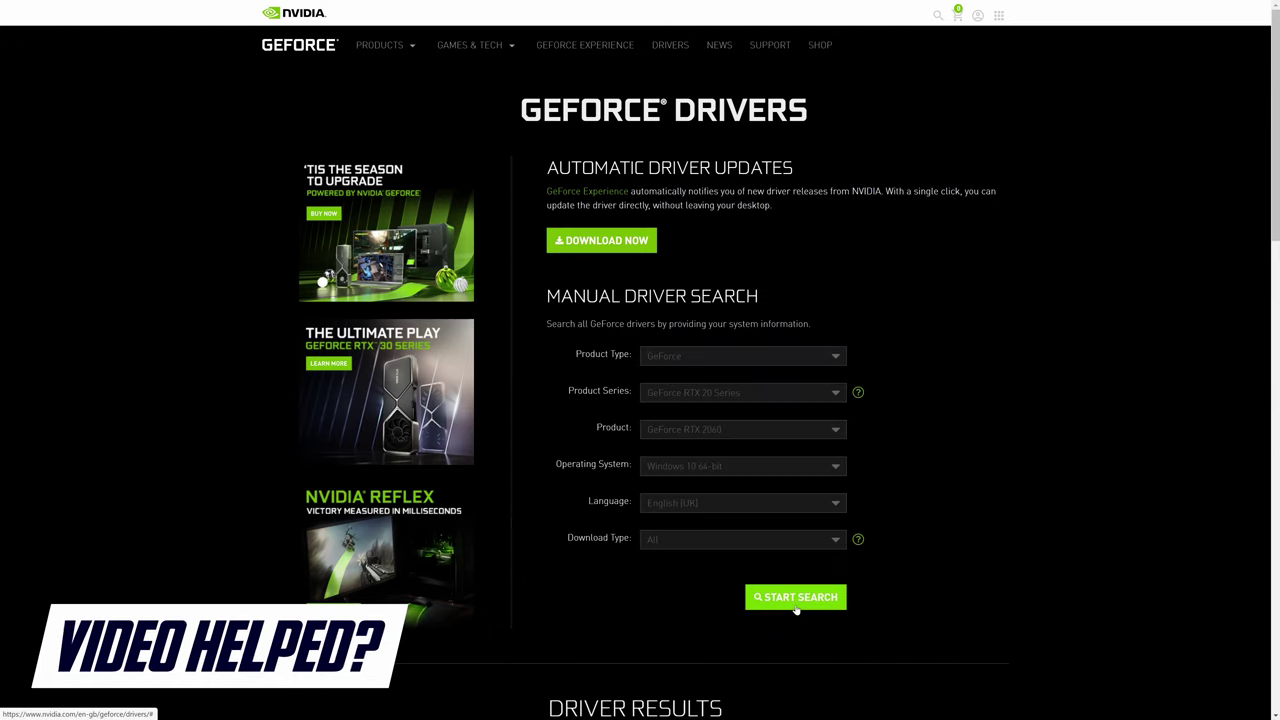
Check the release date of the GeForce Game Ready Driver - WHQL version 457.30 and request its download.
scroll(801, 595, down, 4)
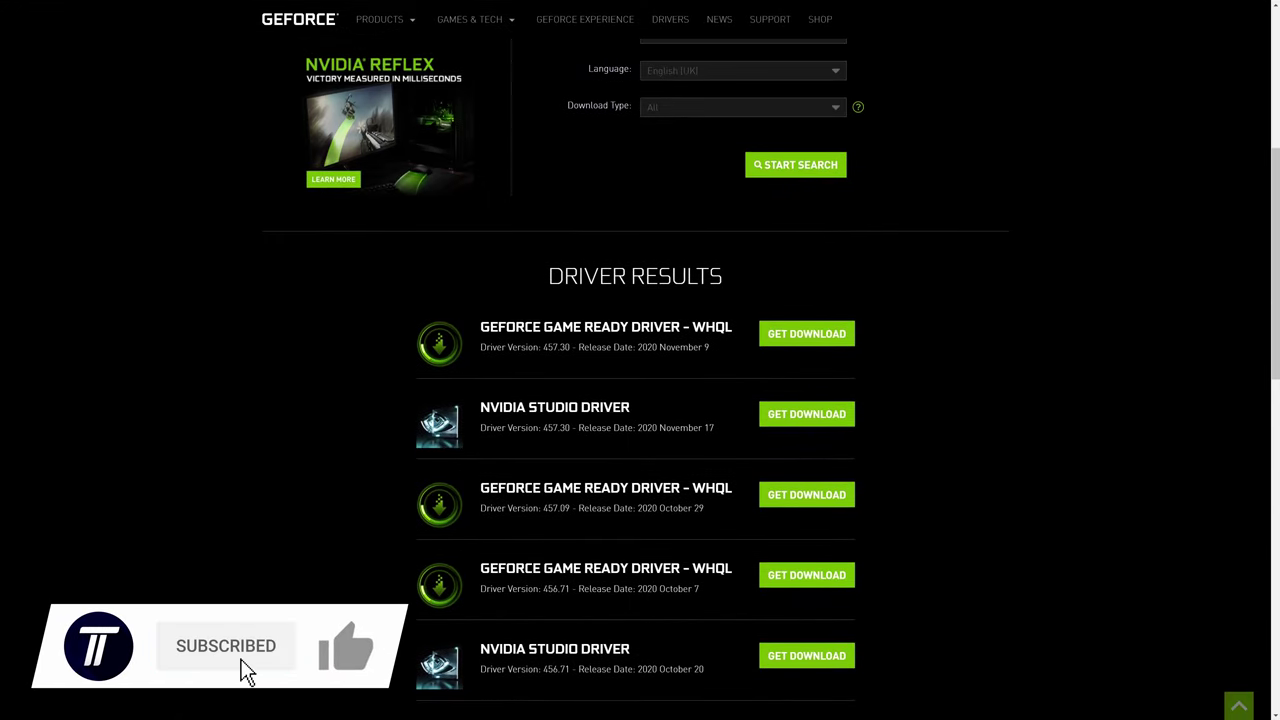
drag(659, 347, 709, 347)
click(714, 350)
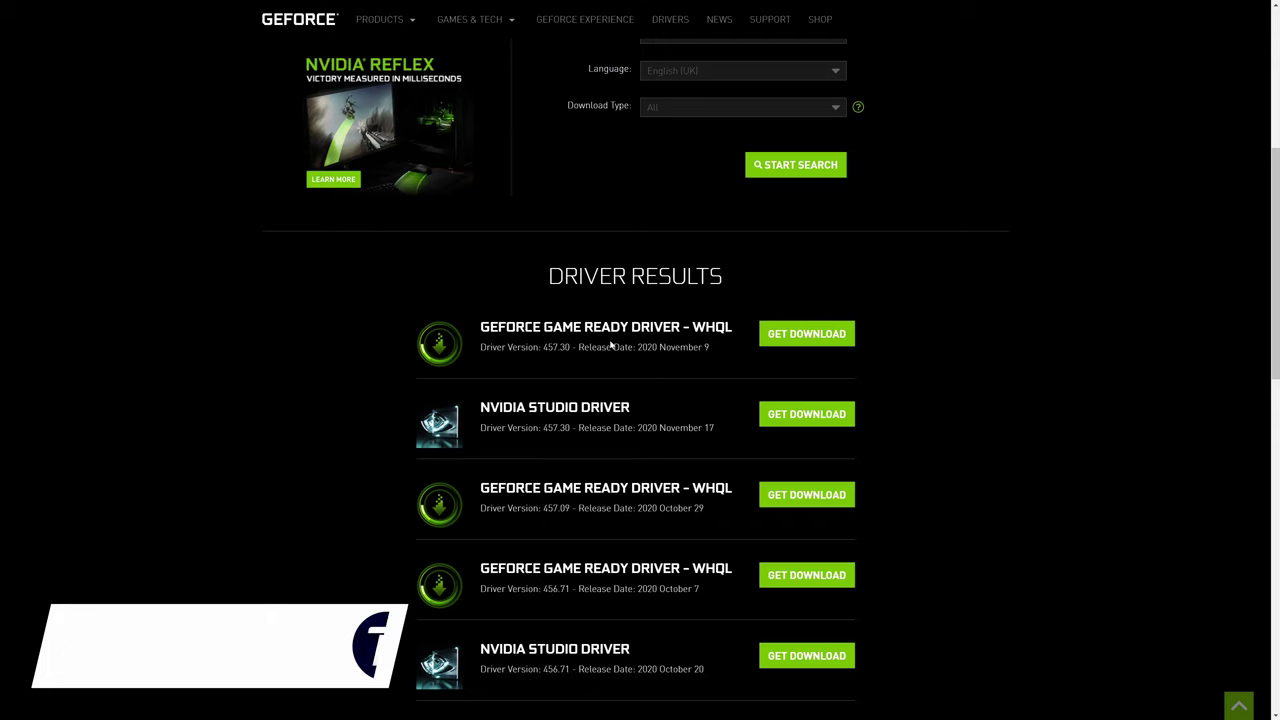
click(803, 340)
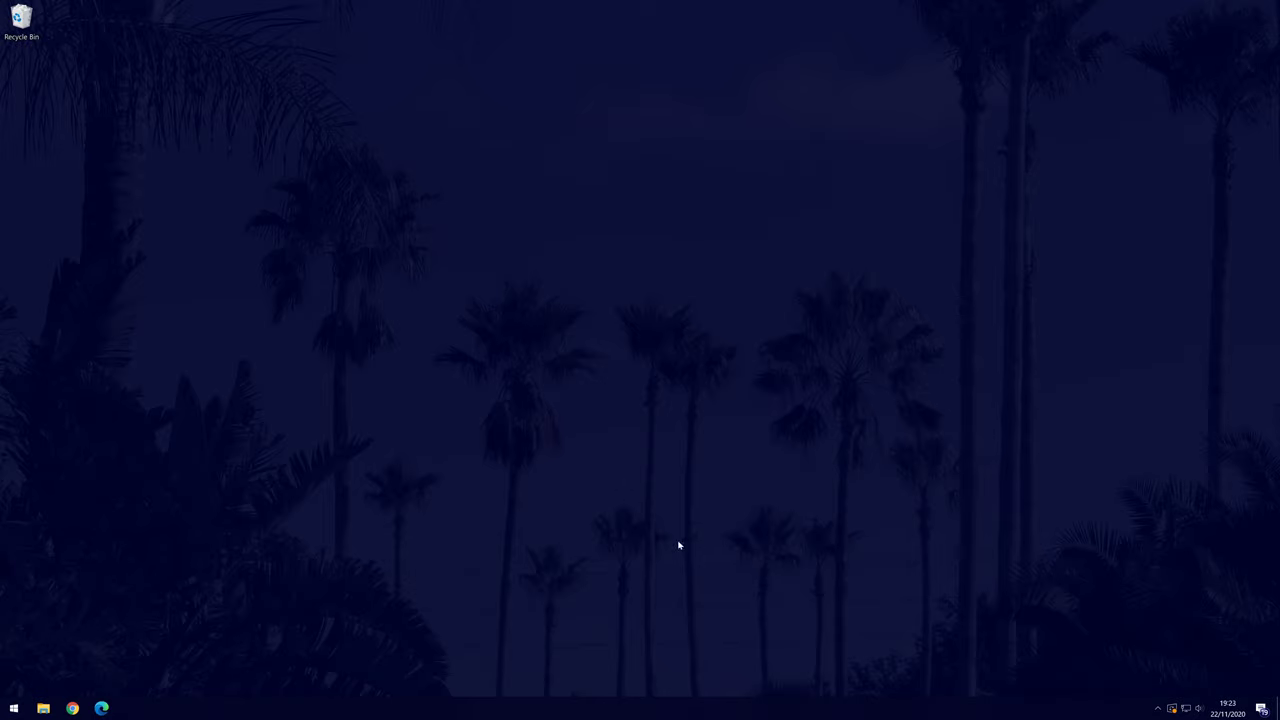
Open the display adaptor properties for Display 1 from the advanced display settings in Windows Settings.
click(14, 708)
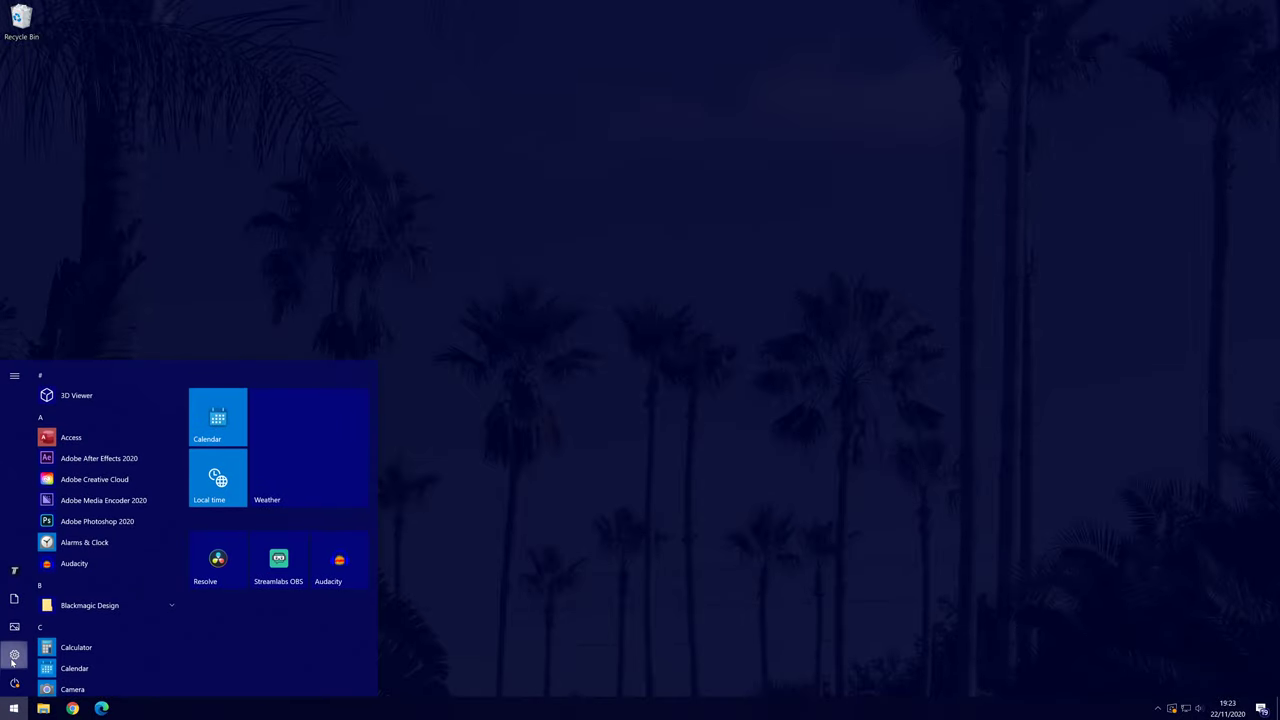
click(14, 656)
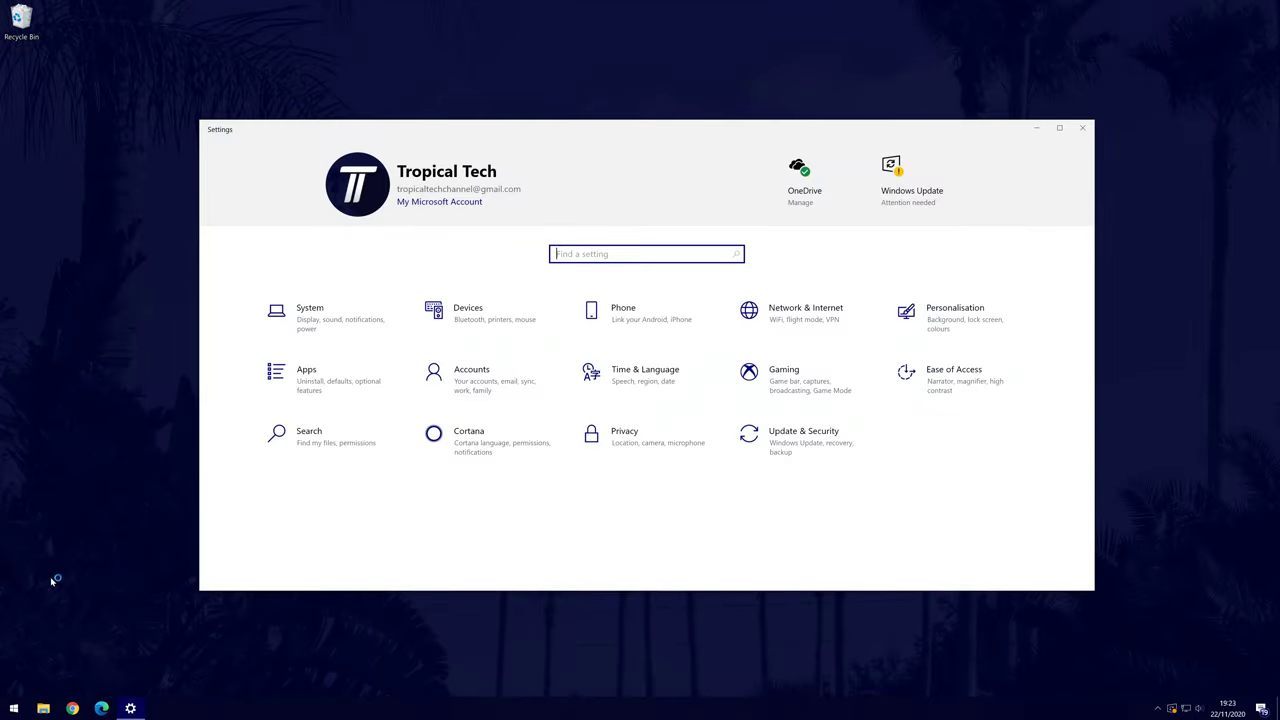
click(346, 333)
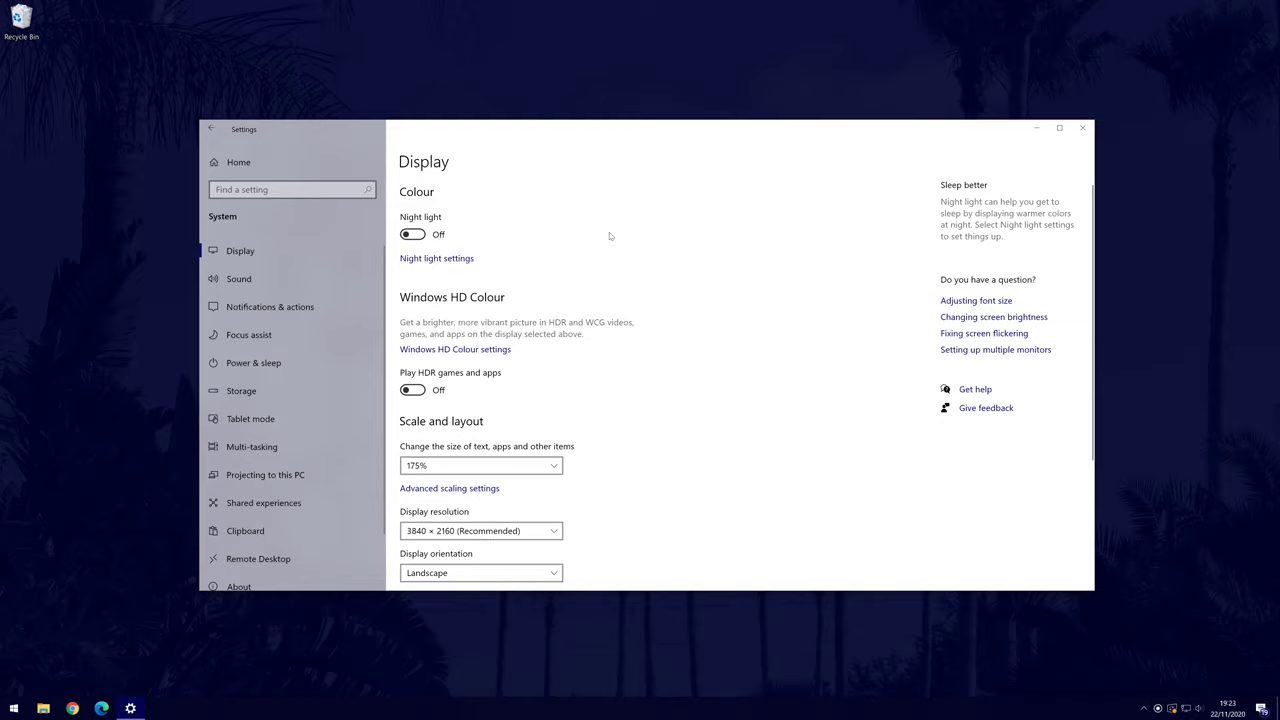
scroll(612, 245, down, 4)
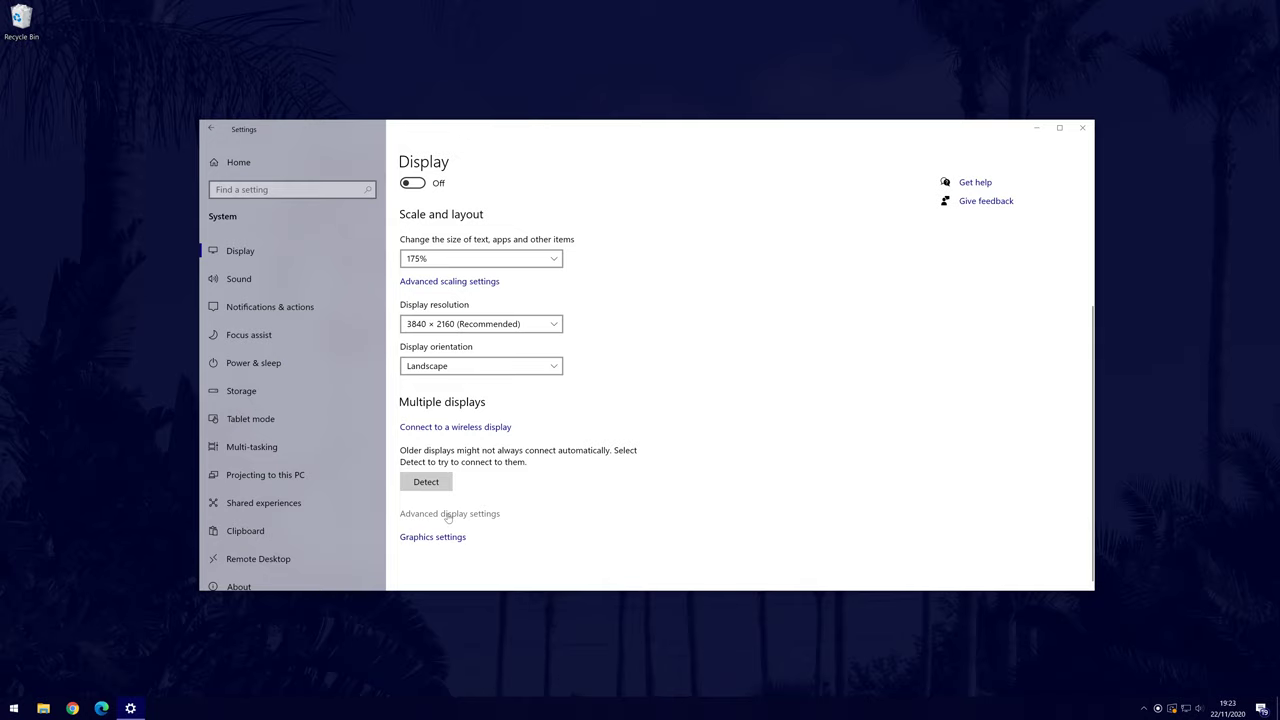
click(448, 516)
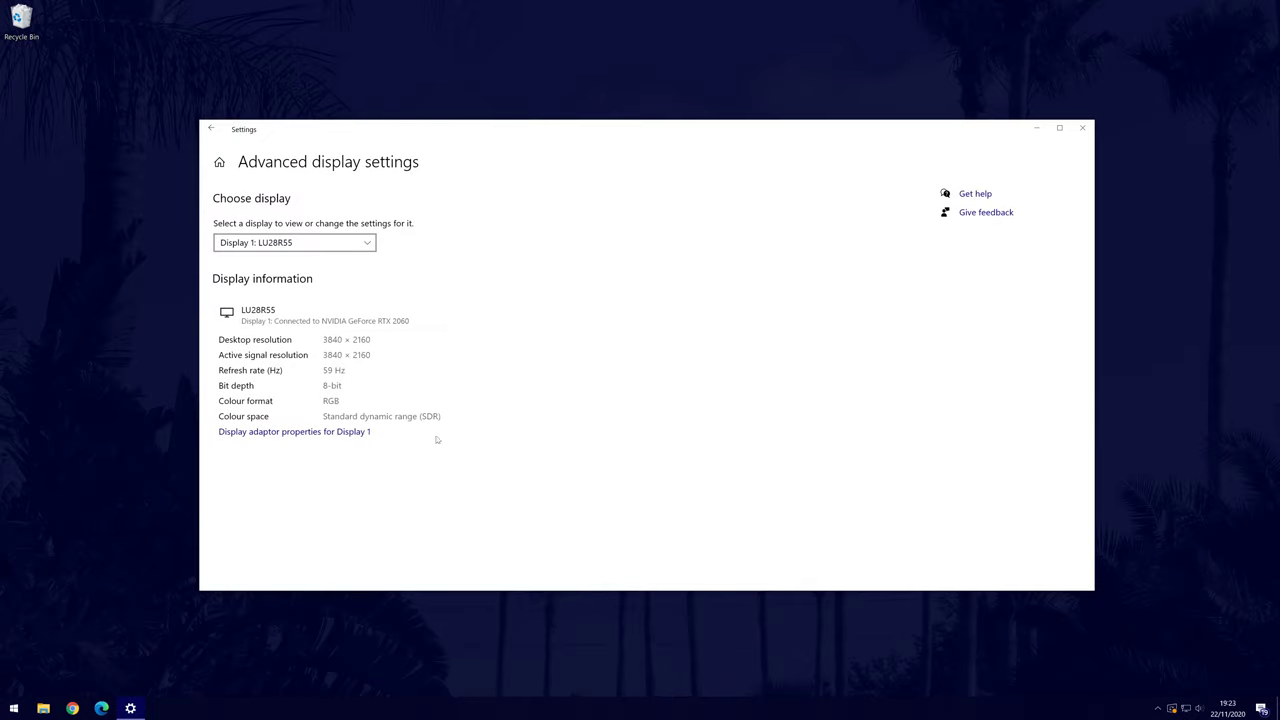
click(314, 433)
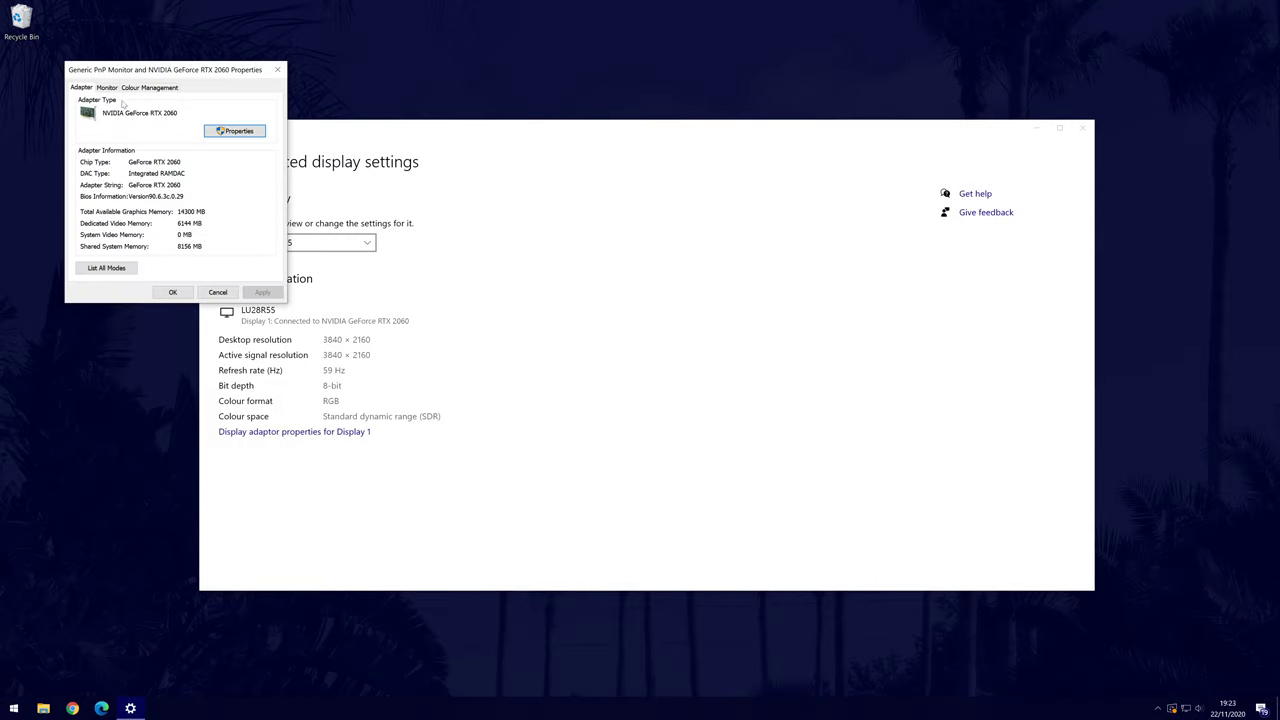
Set the monitor's screen refresh rate to 60 Hertz, apply it and close the adaptor properties dialog.
click(108, 88)
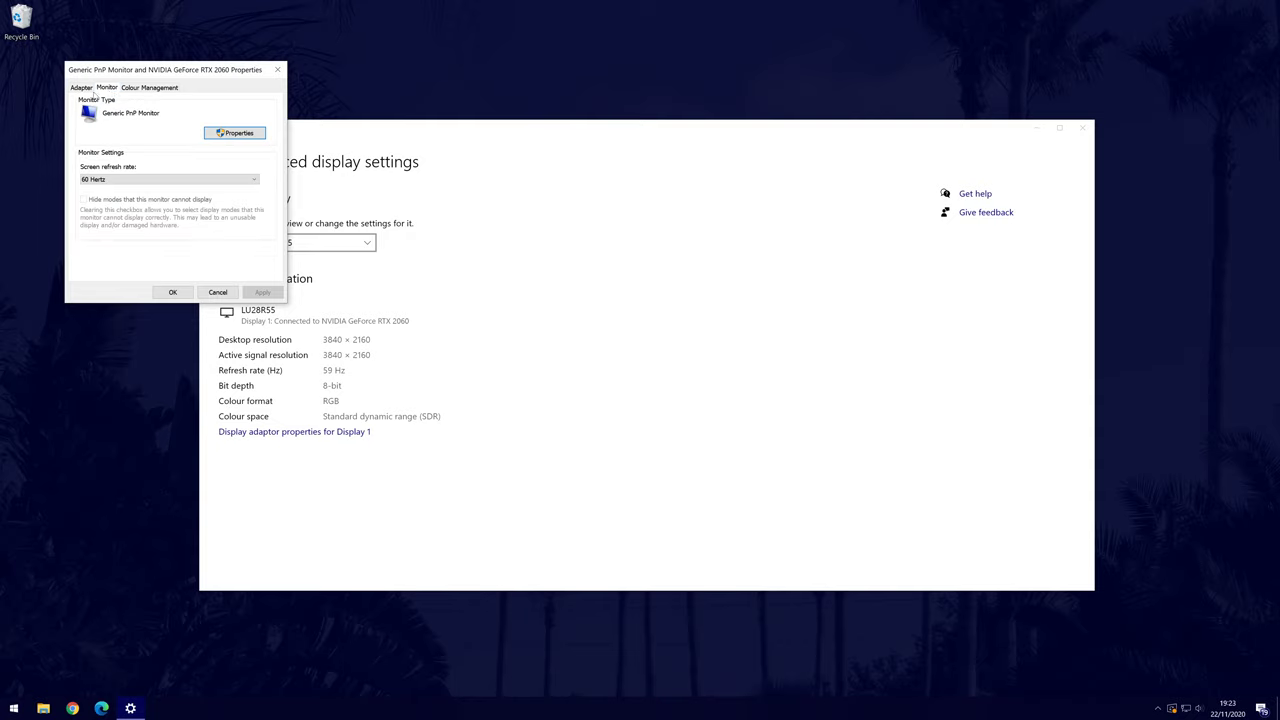
click(150, 181)
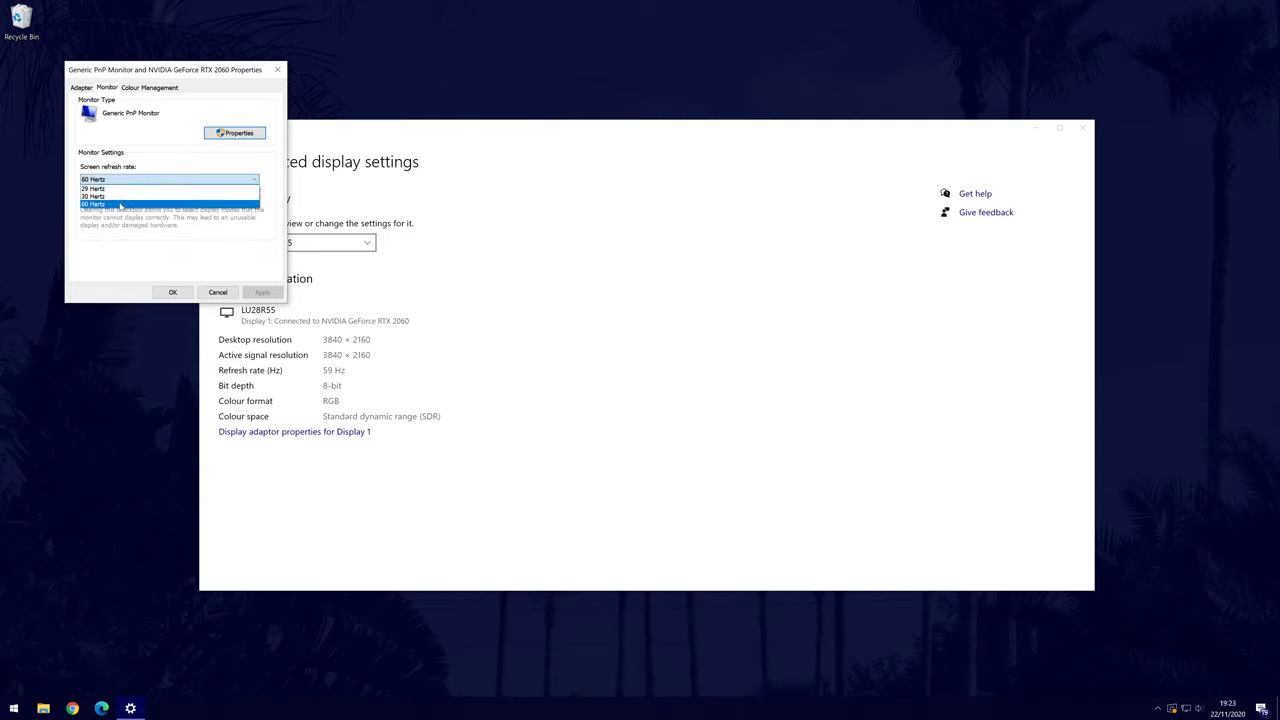
click(116, 207)
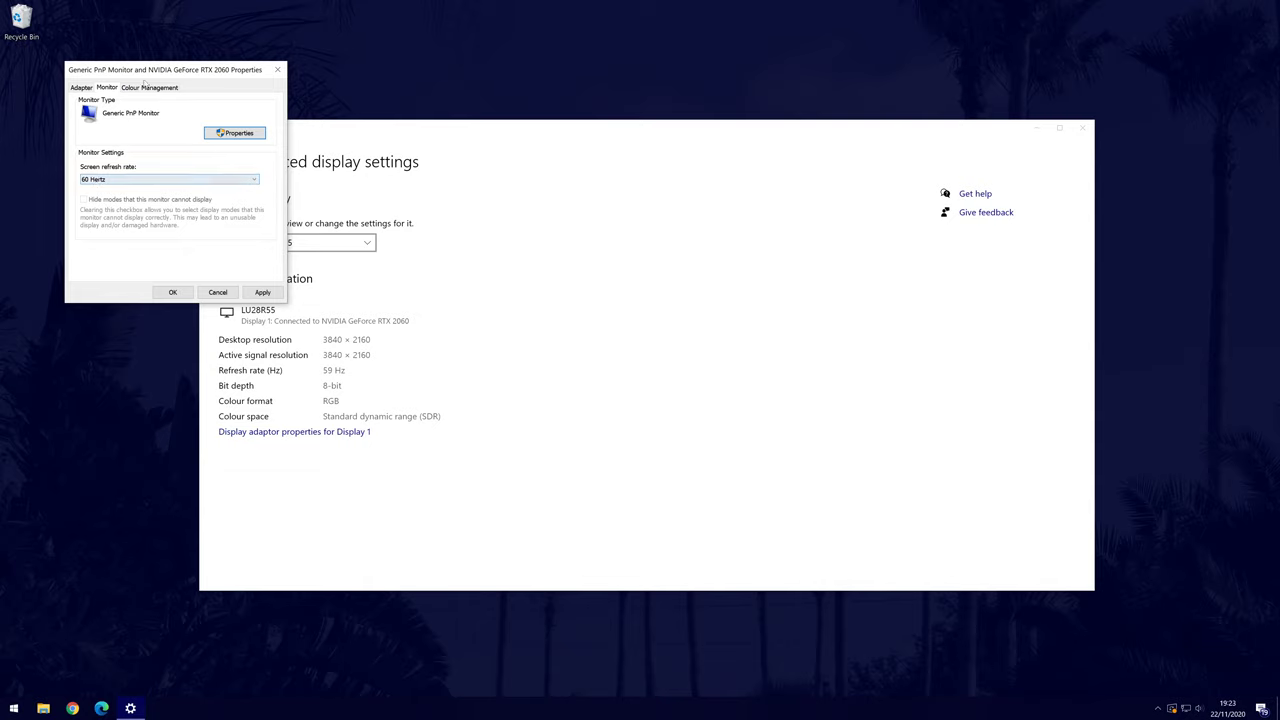
drag(149, 75, 586, 220)
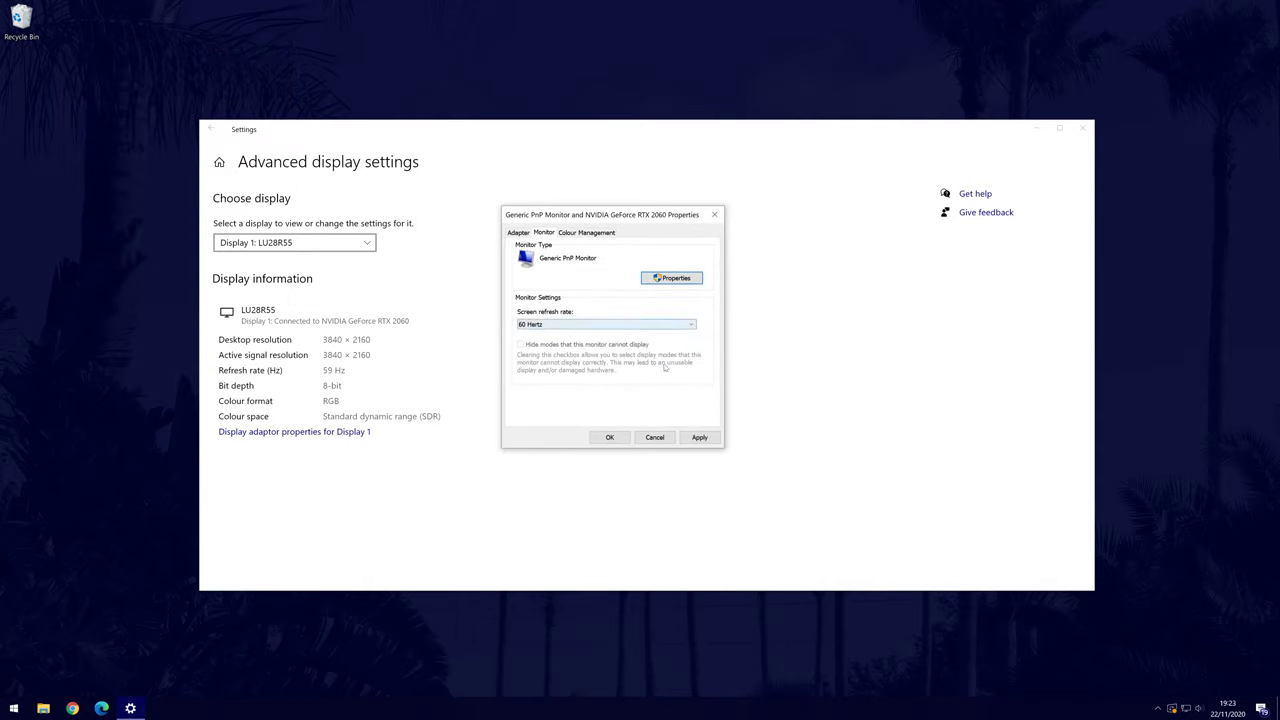
click(698, 439)
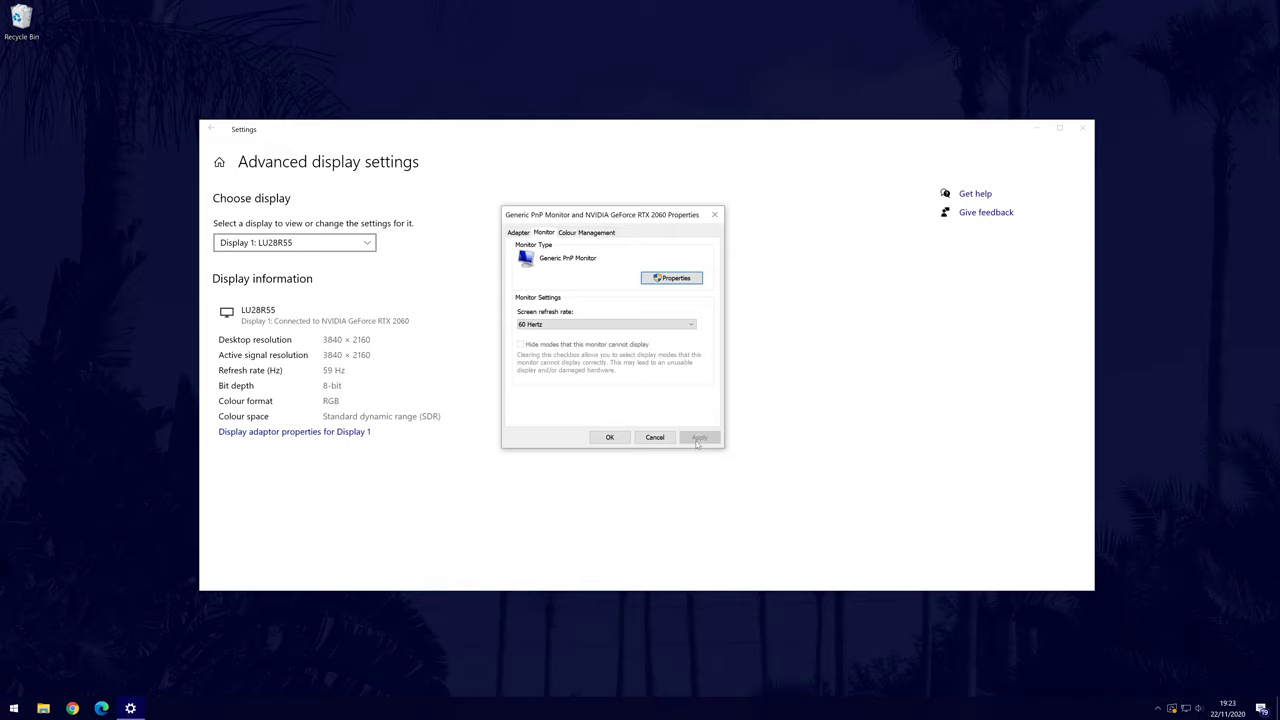
click(632, 326)
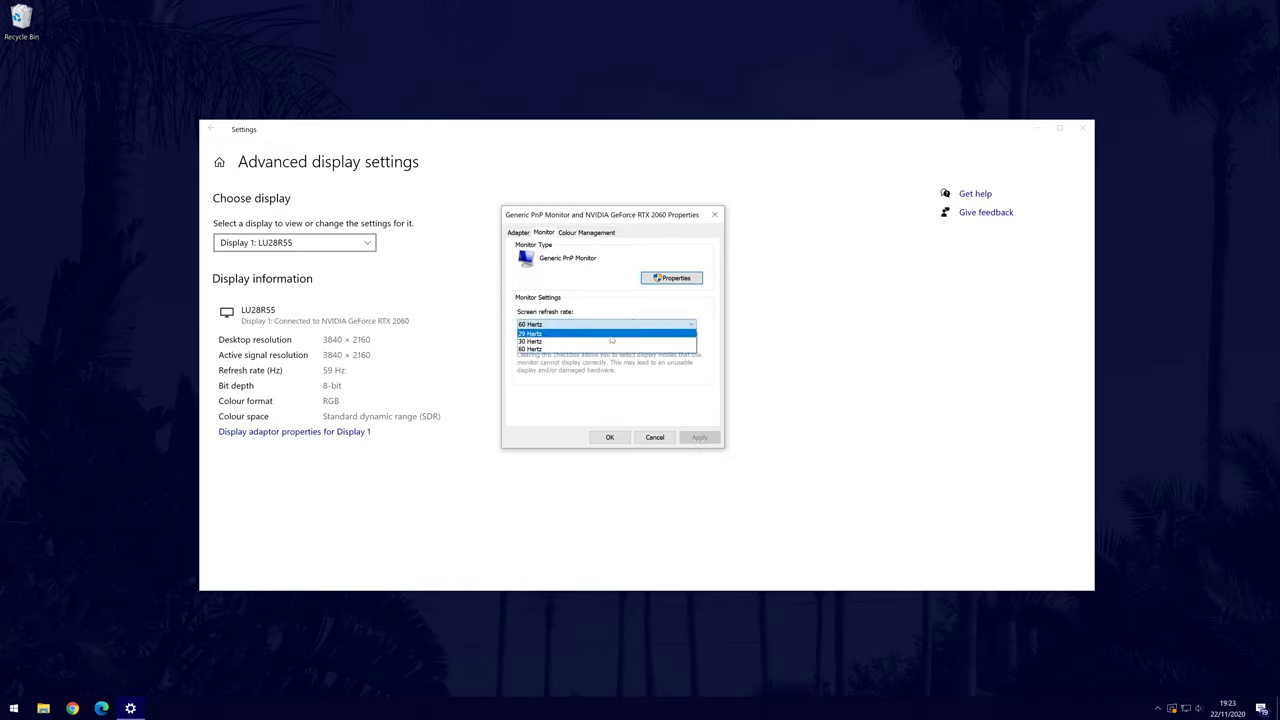
click(609, 348)
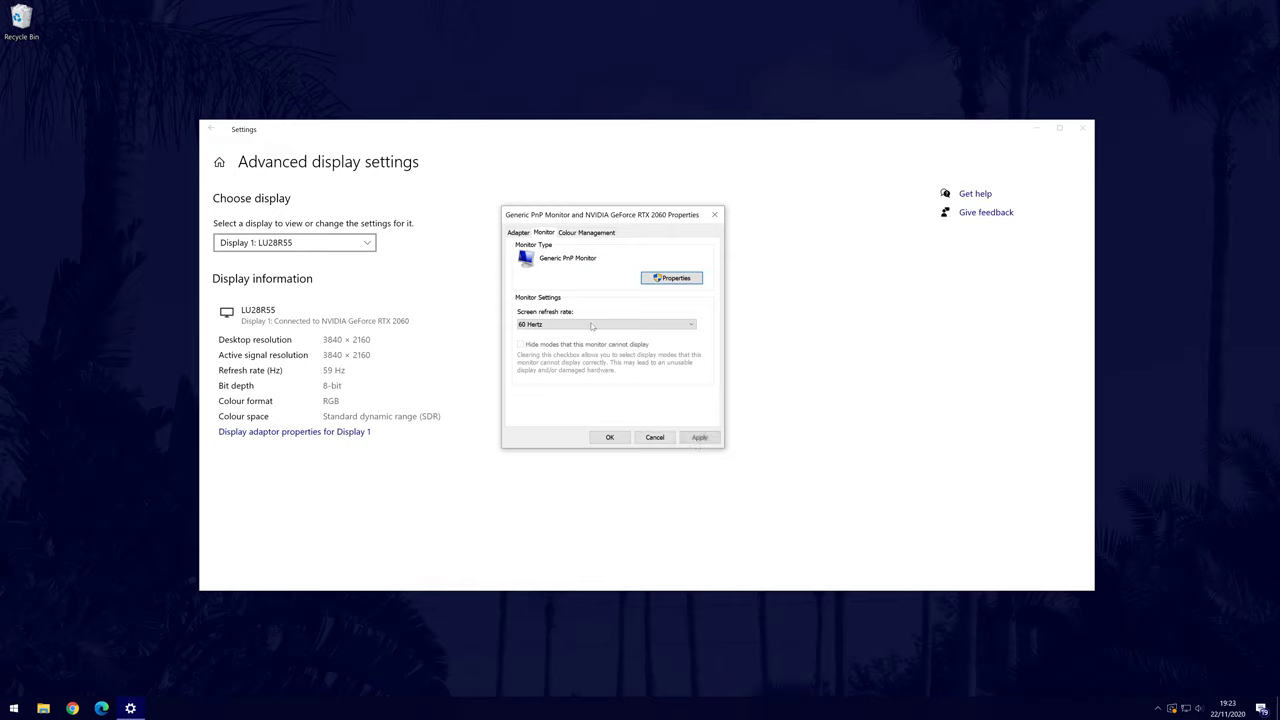
click(609, 437)
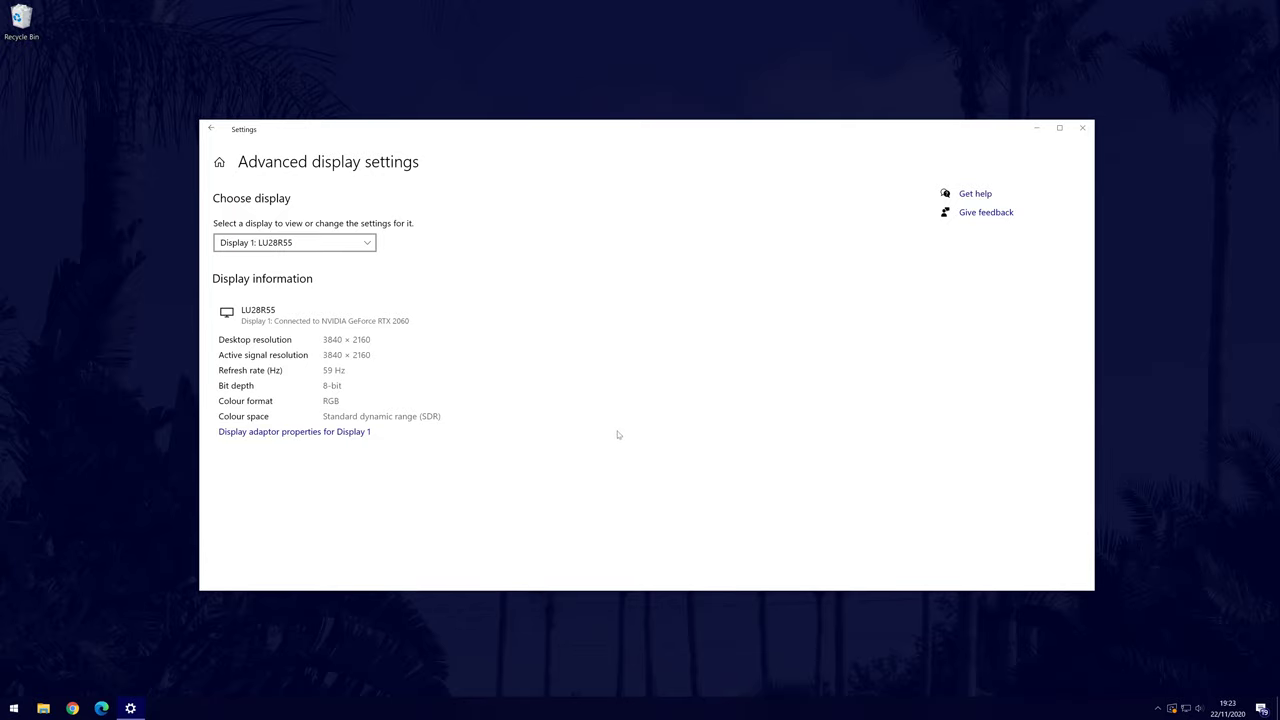
Close the display settings and open the list of installed Windows updates from the Programs category of Control Panel.
click(1085, 131)
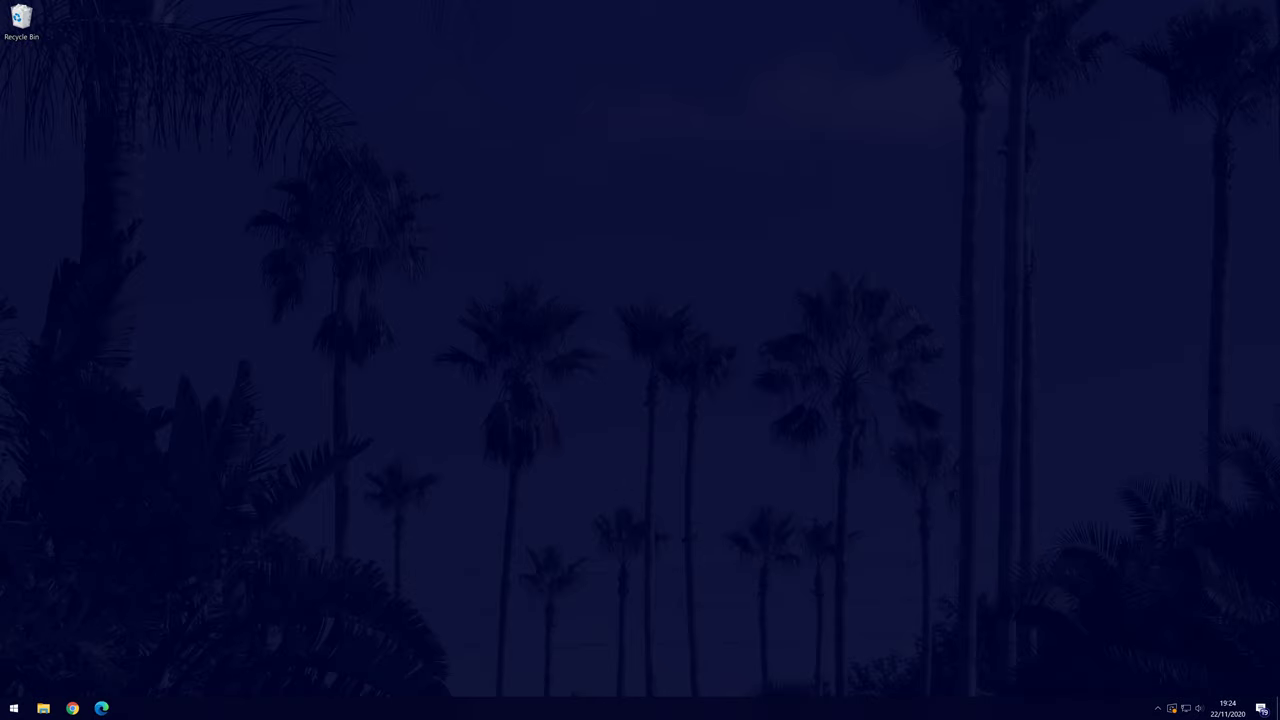
click(13, 708)
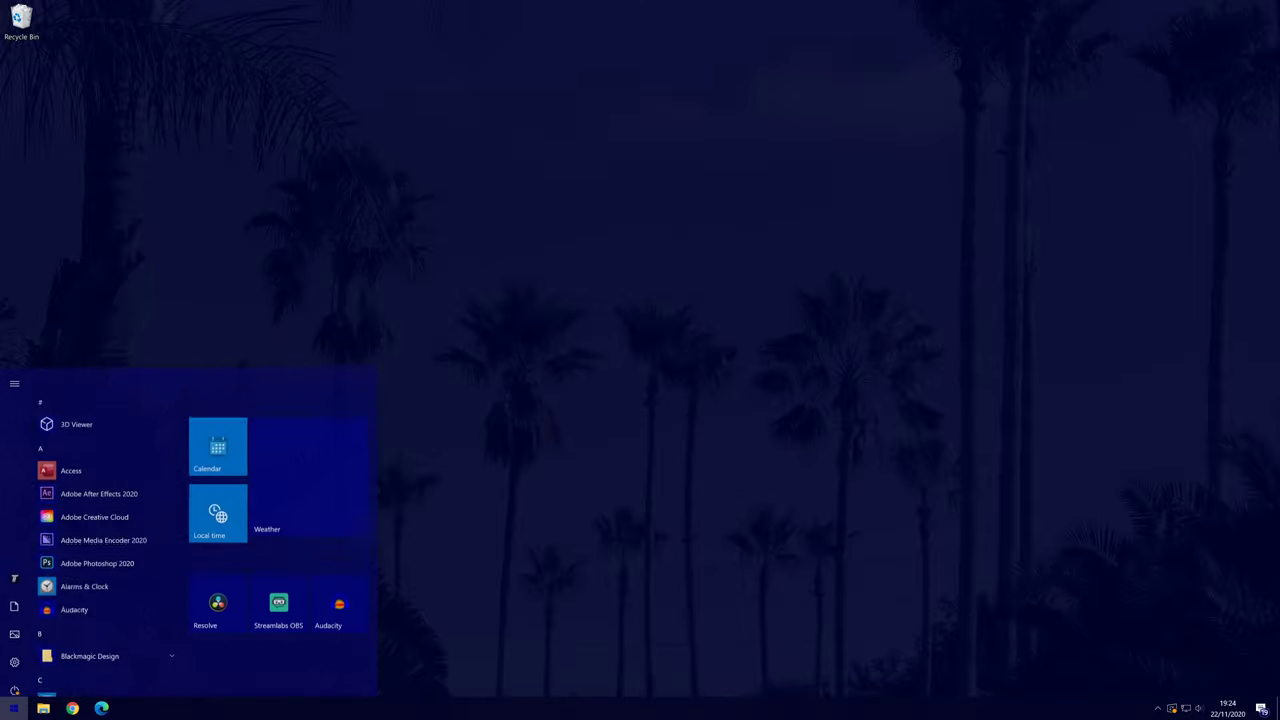
text(contr)
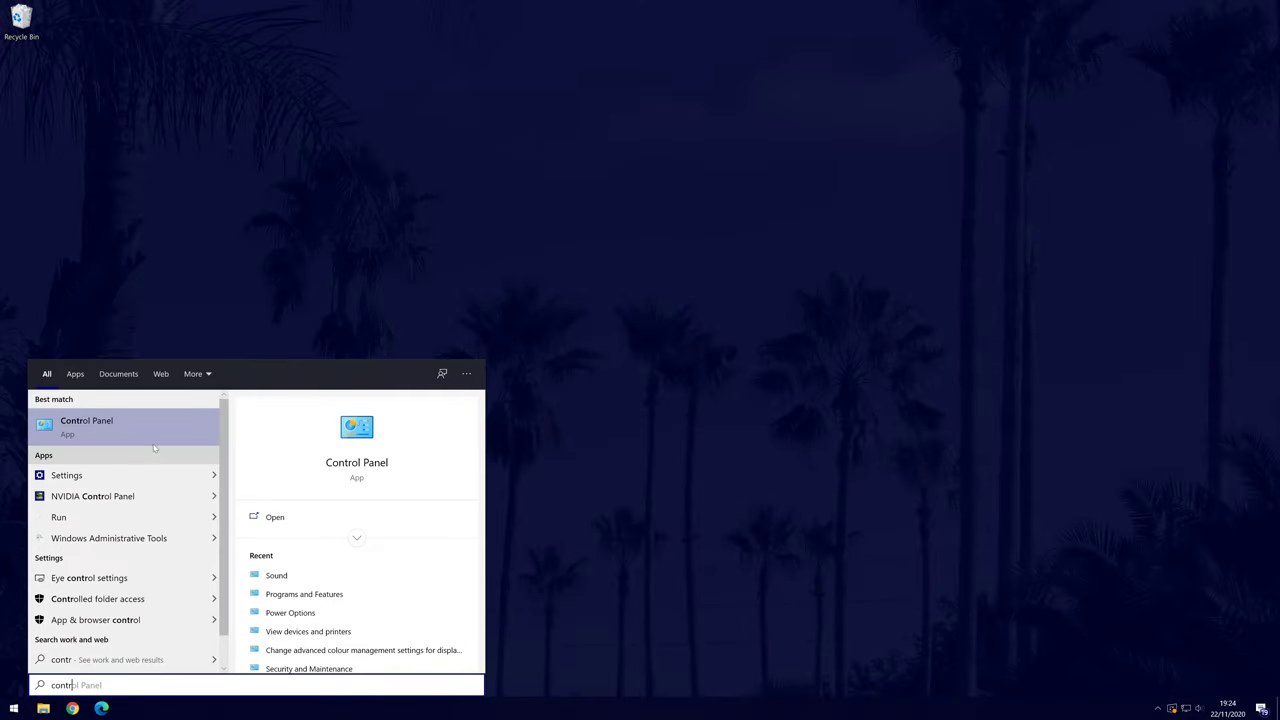
key(Return)
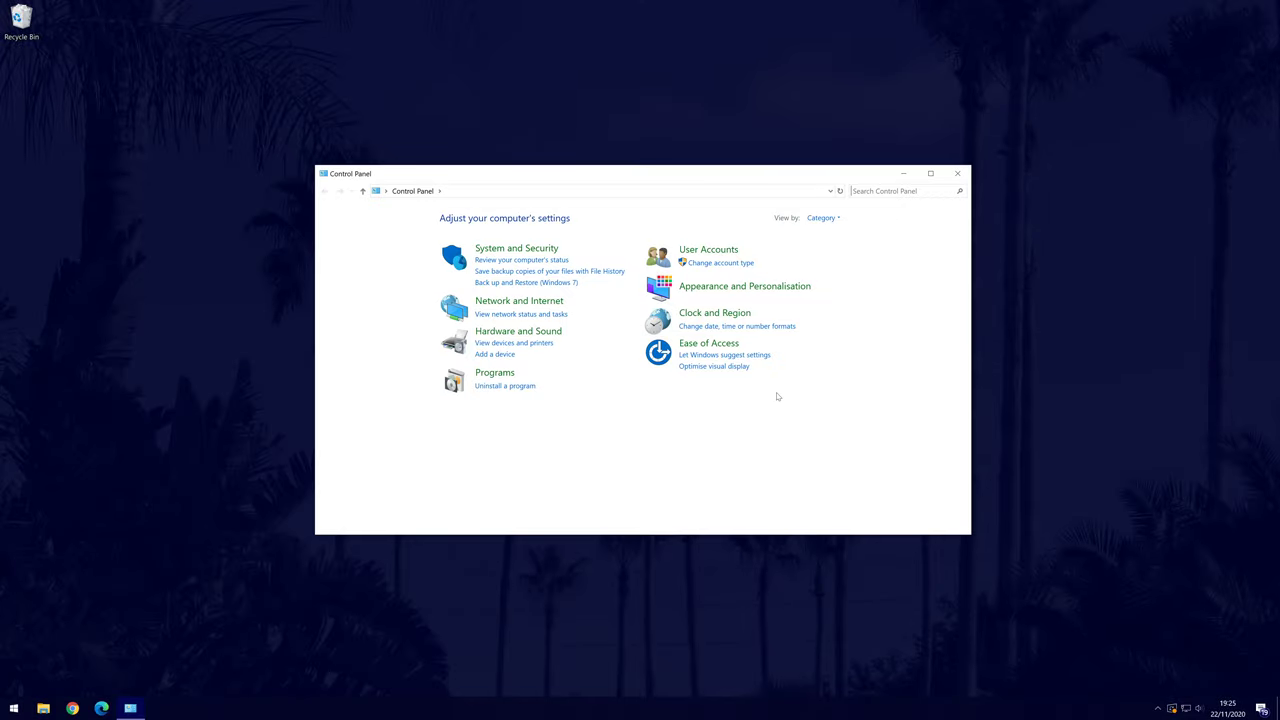
click(494, 373)
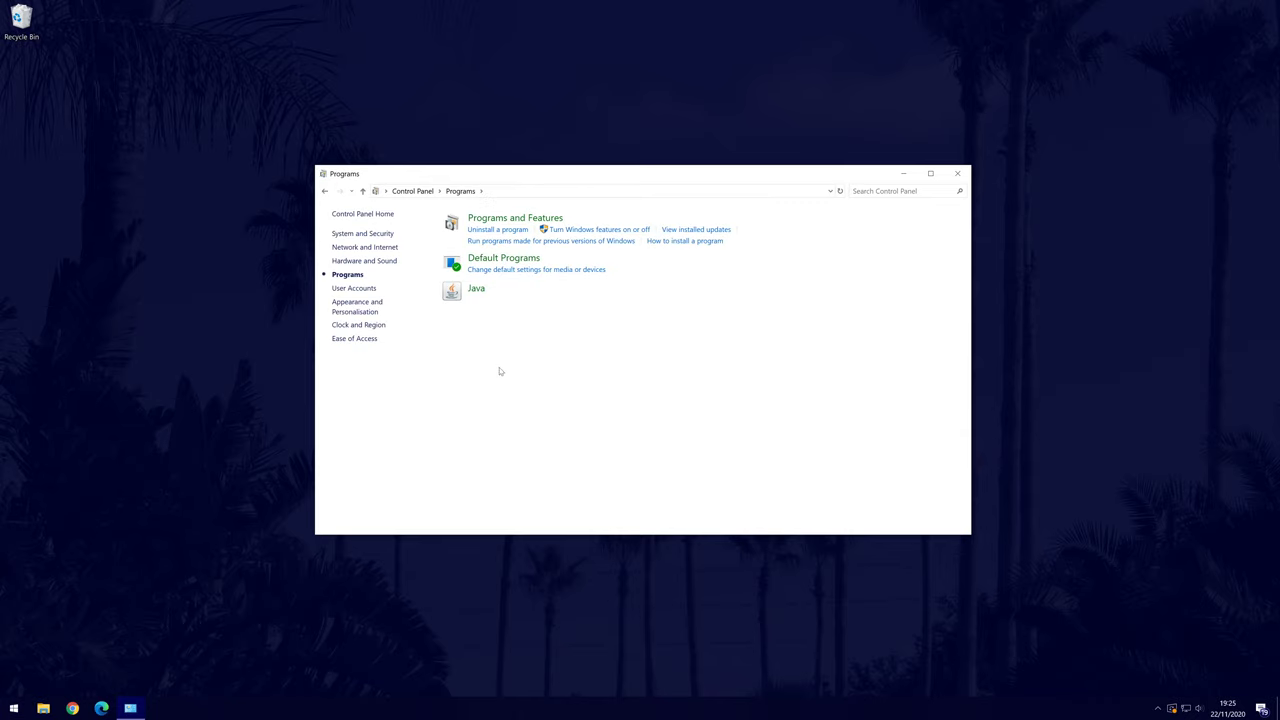
click(710, 231)
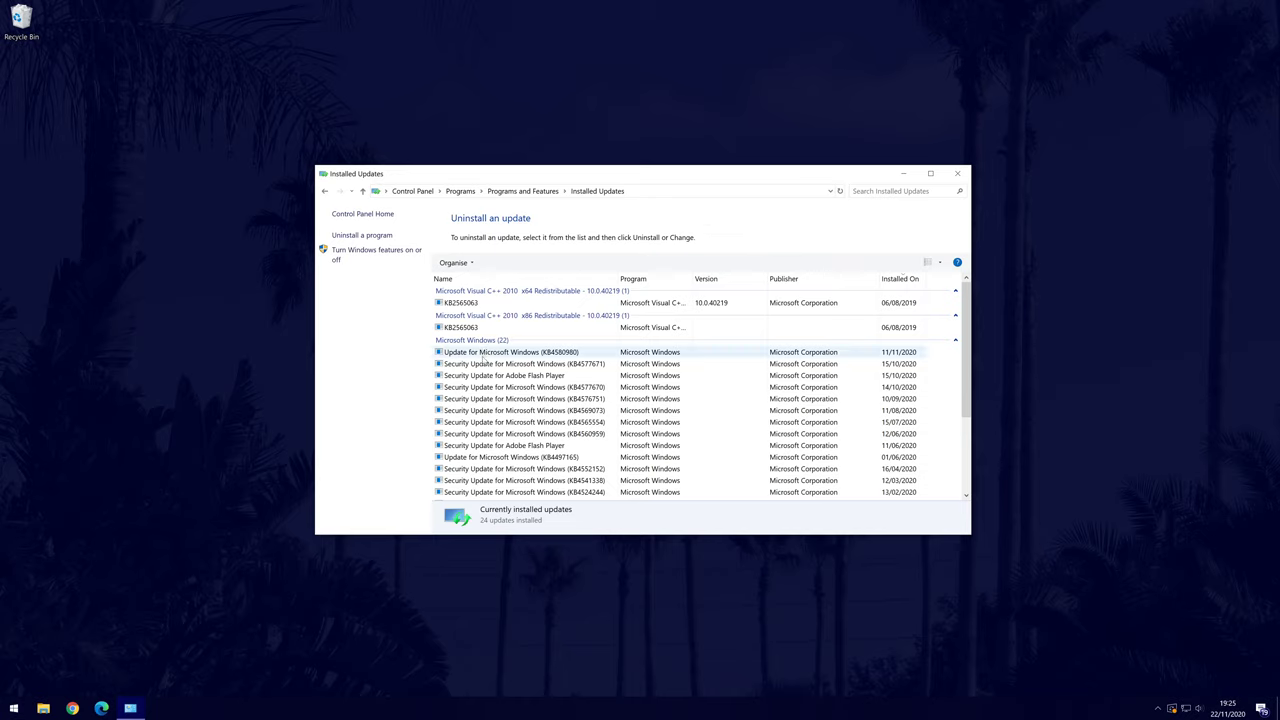
Uninstall the Update for Microsoft Windows (KB4580980), confirm the removal and close the Installed Updates window.
click(520, 353)
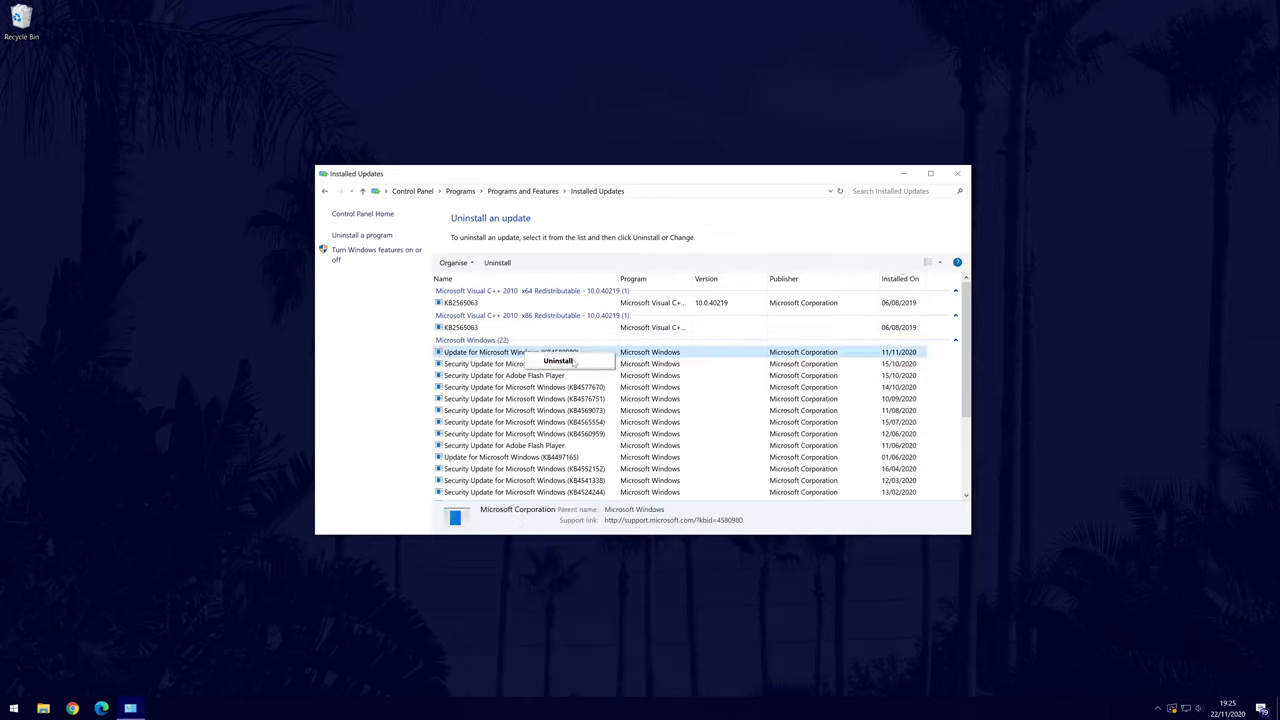
click(560, 361)
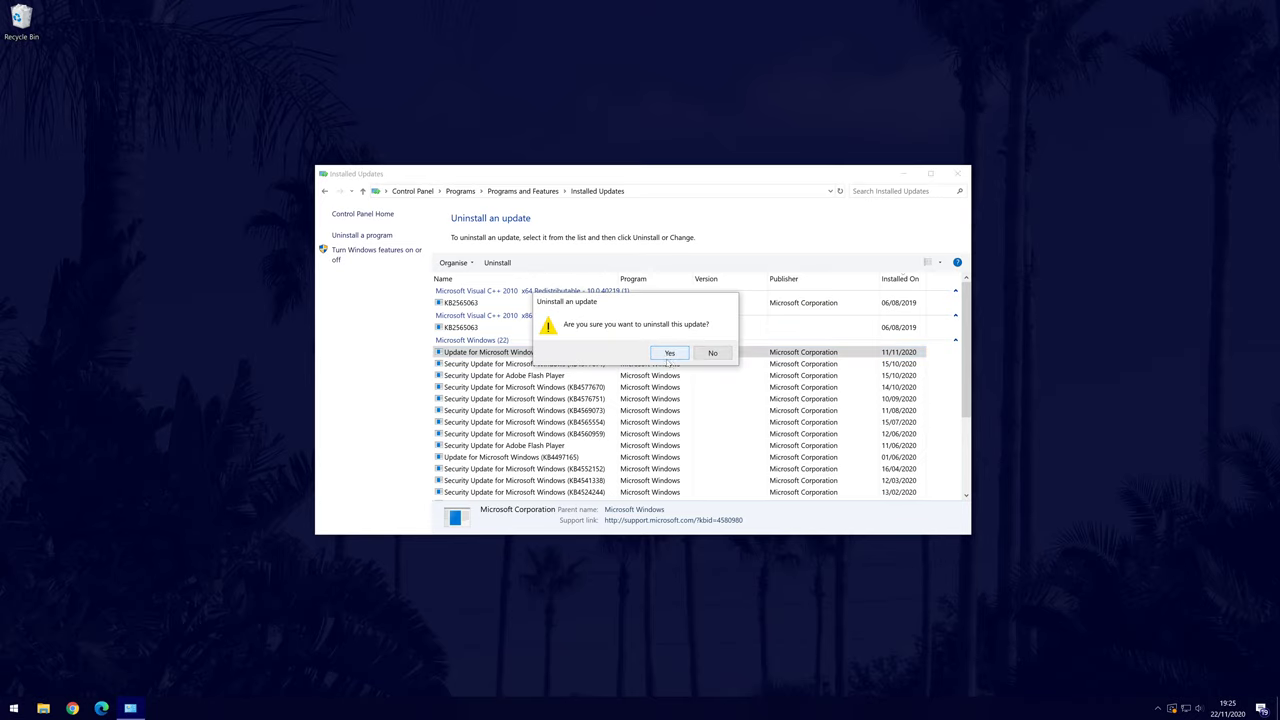
click(668, 353)
click(958, 174)
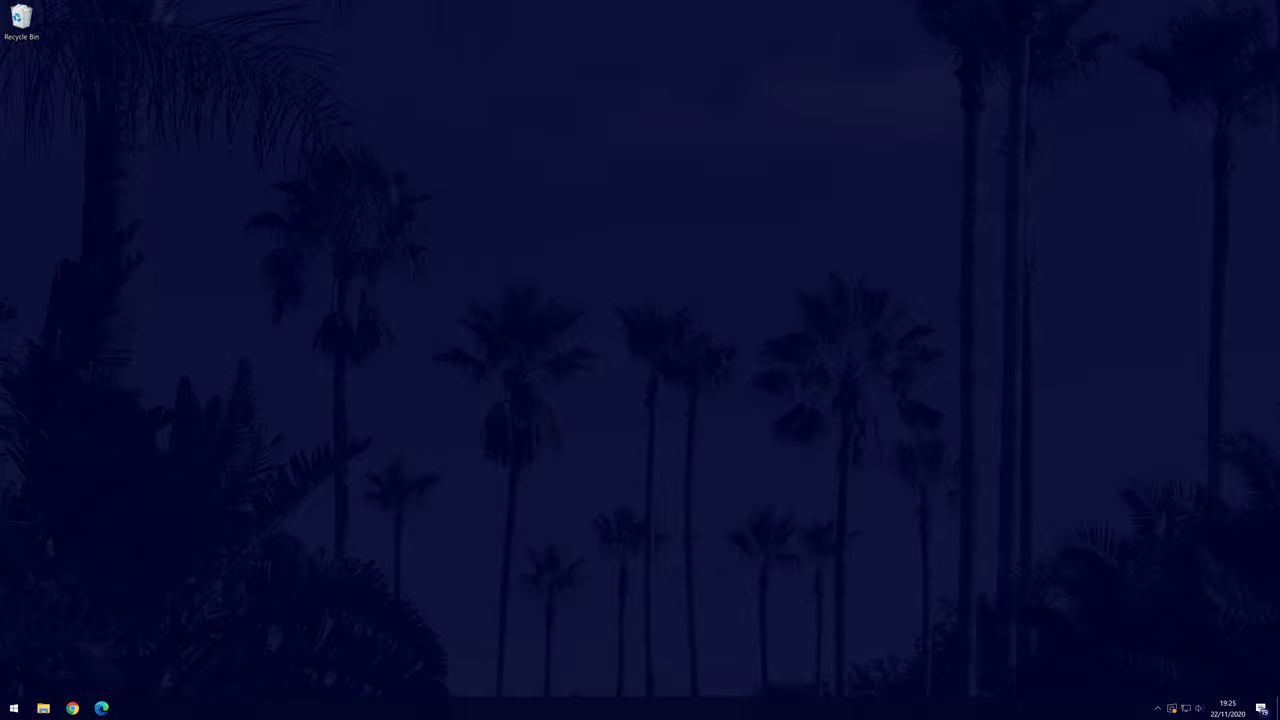
Find and open the Recovery tools, launch System Restore and proceed to its list of restore points.
click(13, 708)
text(reco)
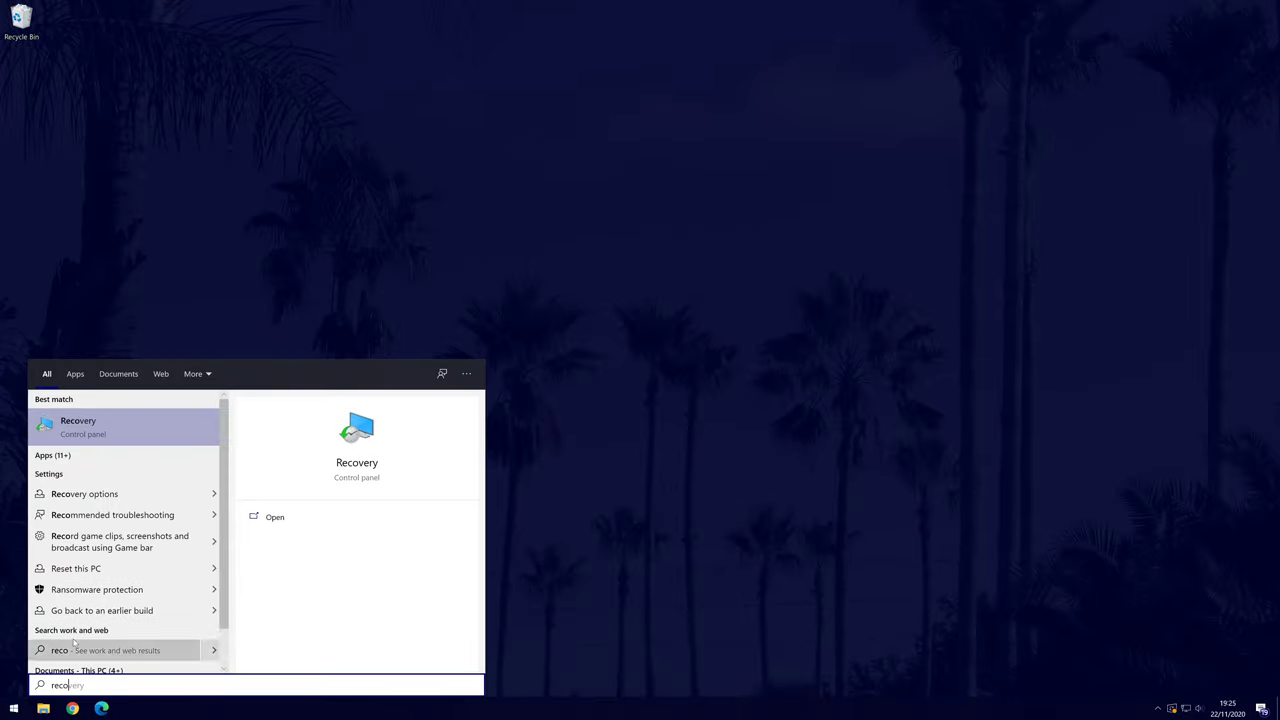
click(134, 416)
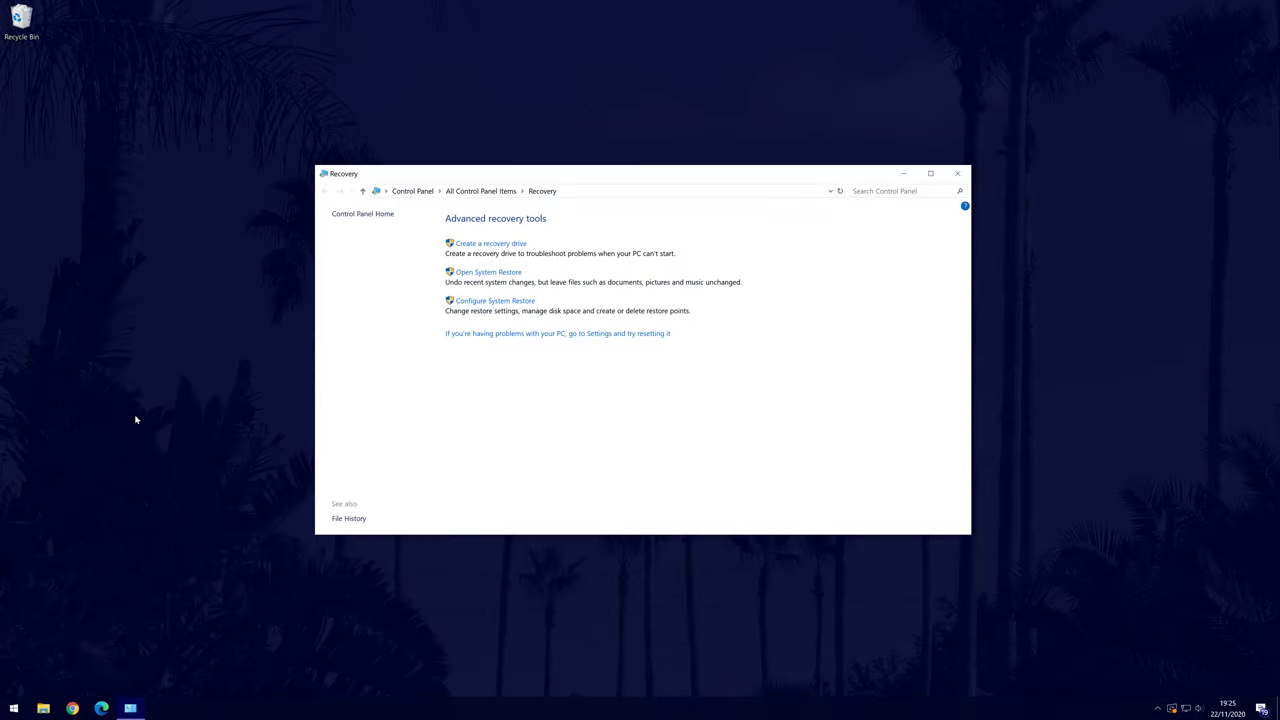
click(488, 271)
click(722, 481)
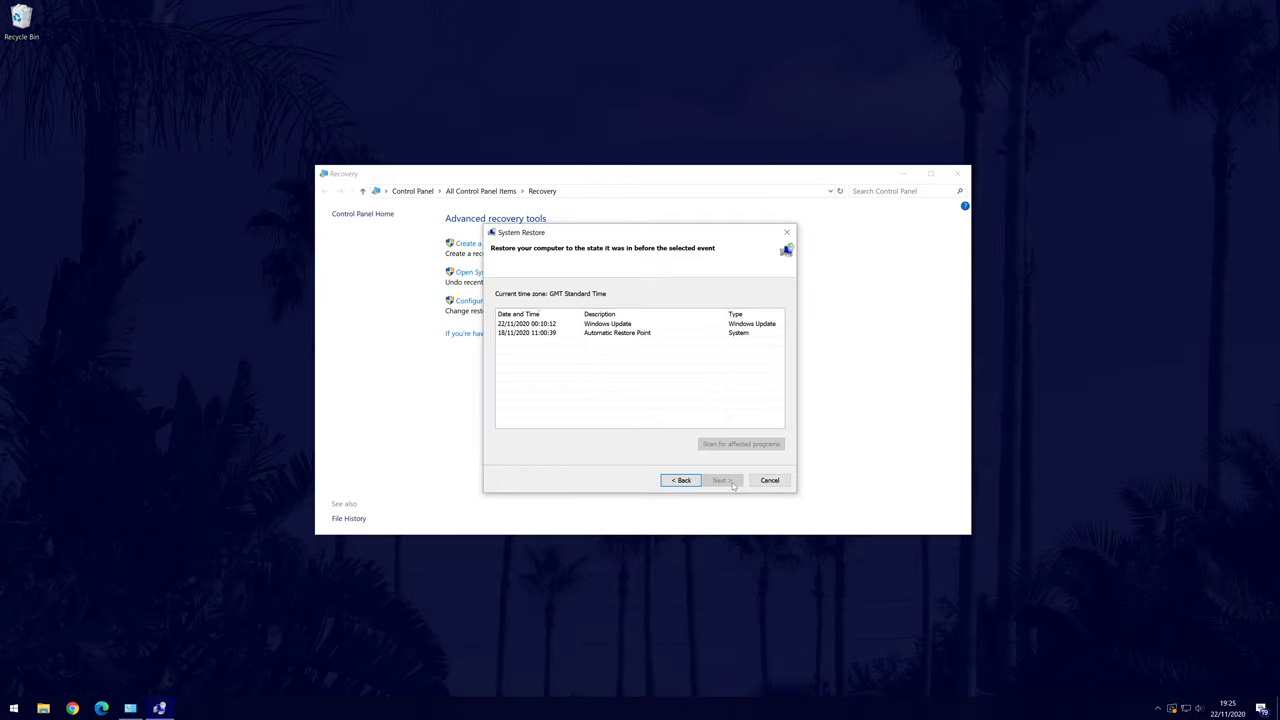
Choose the Windows Update restore point of 22/11/2020 00:10:12, proceed to its confirmation page and close System Restore without starting the restore.
click(535, 326)
click(720, 481)
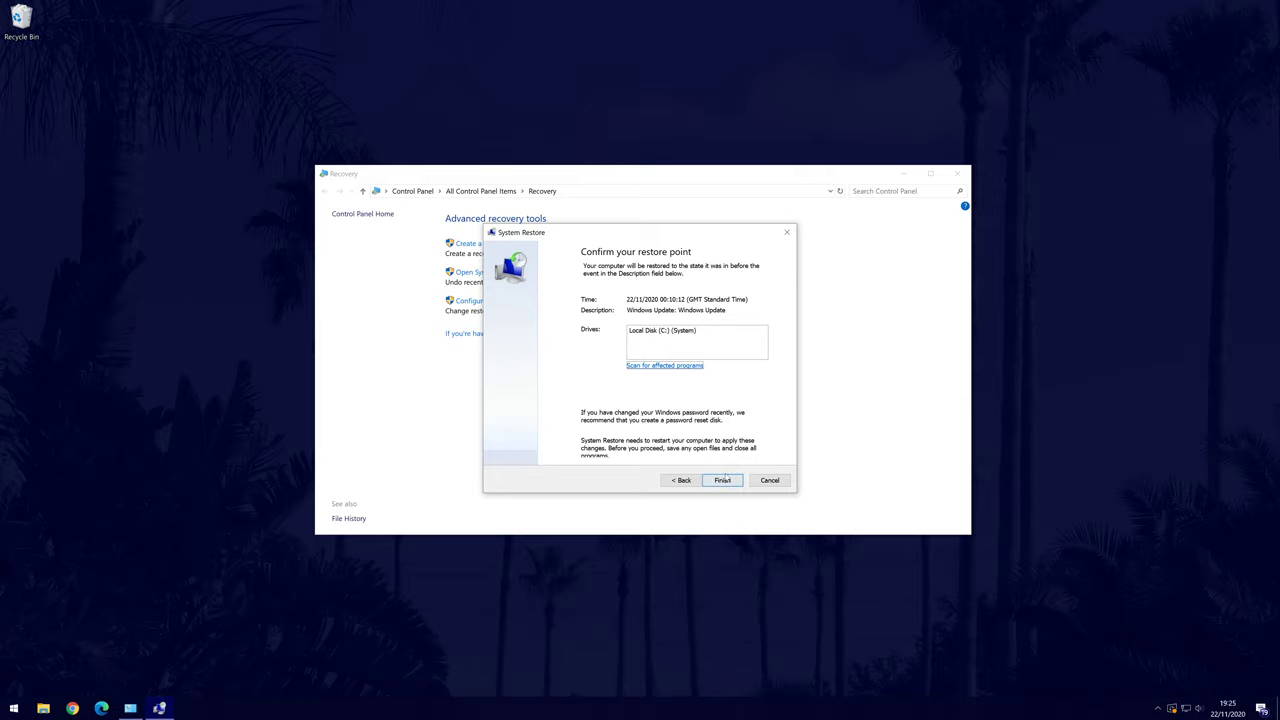
click(786, 232)
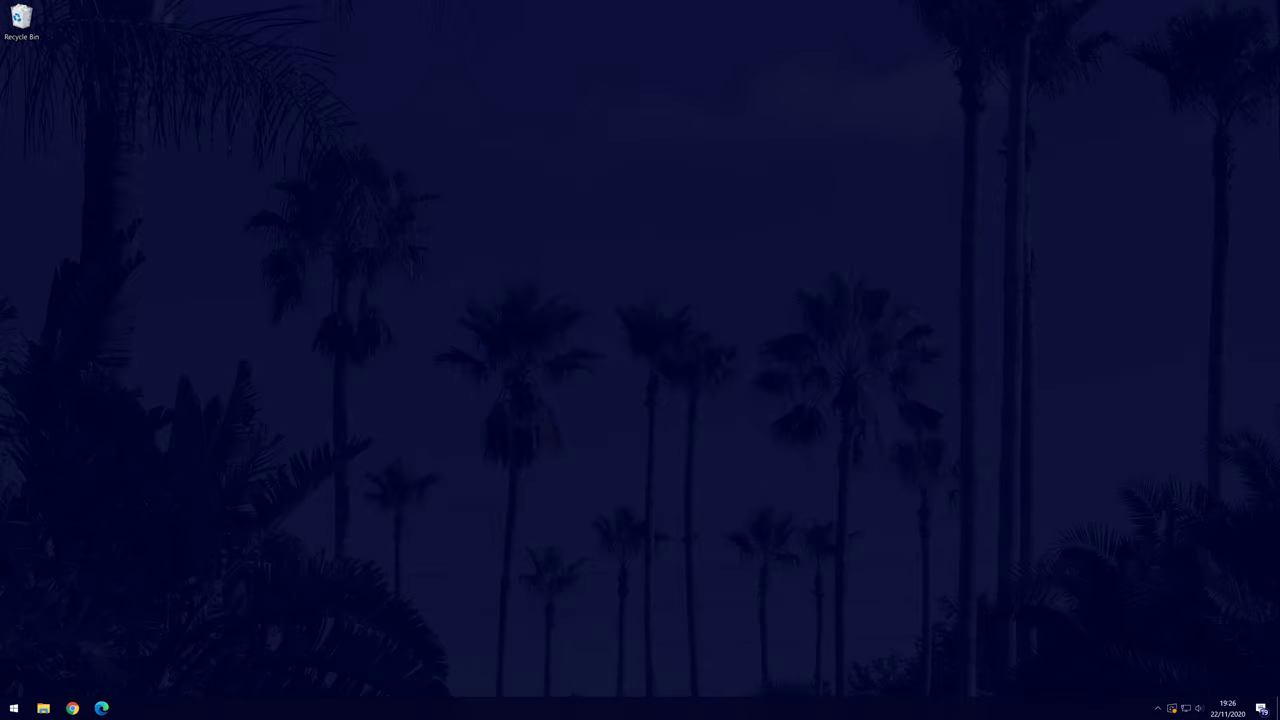